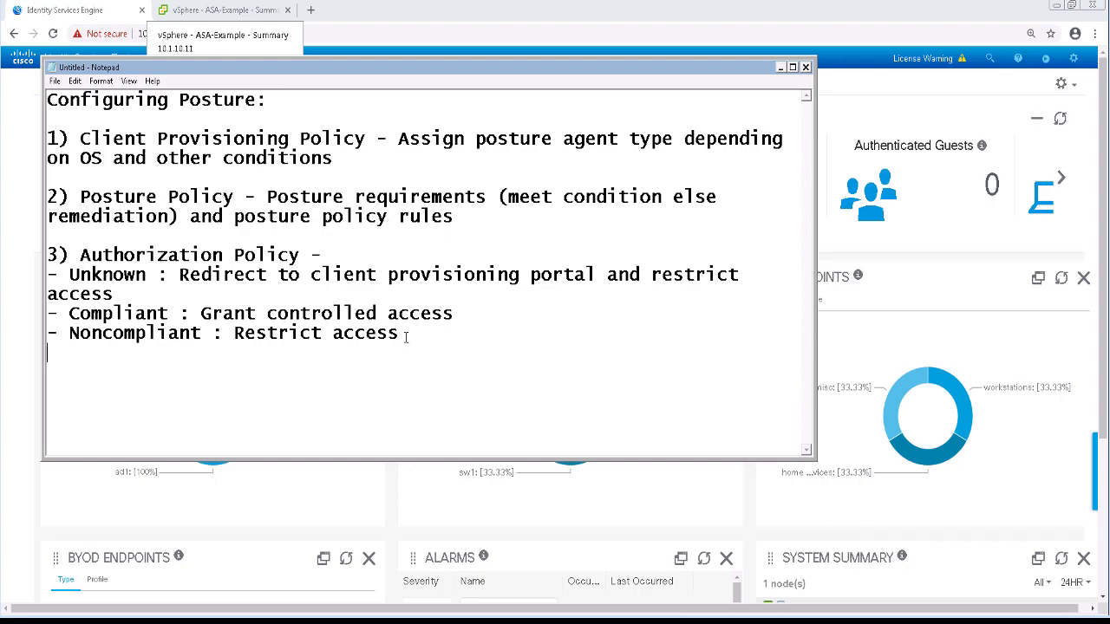
Review the Authorization Policy items in the posture configuration notes and minimize the notes window
{"action": "left_click_drag", "start_coordinate": [400, 337], "coordinate": [179, 276]}
{"action": "left_click_drag", "start_coordinate": [115, 259], "coordinate": [42, 251]}
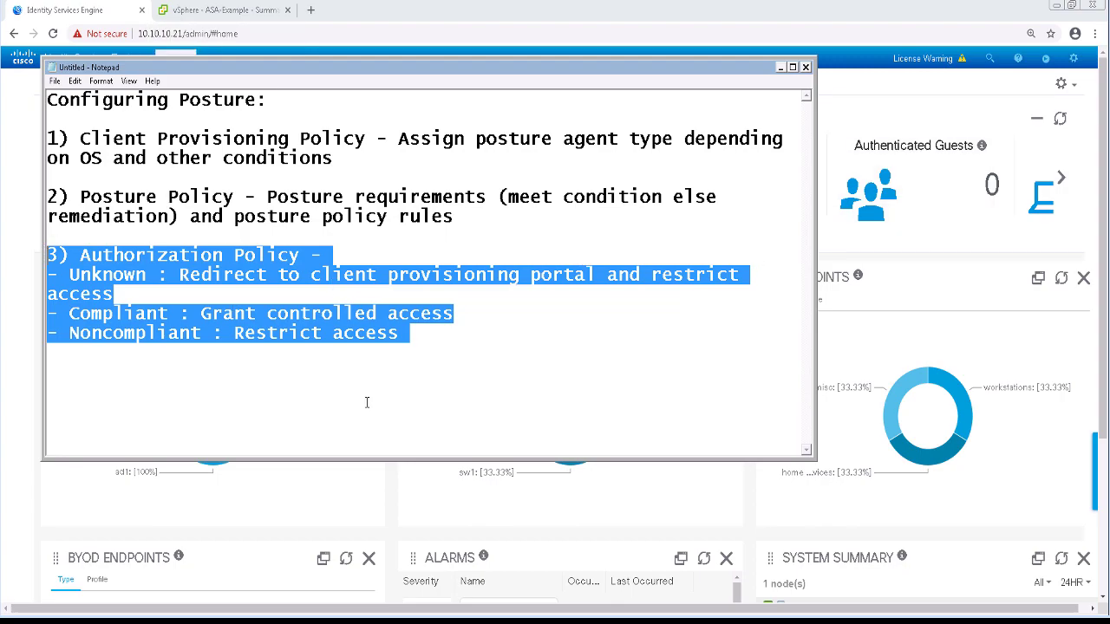
{"action": "left_click", "coordinate": [477, 355]}
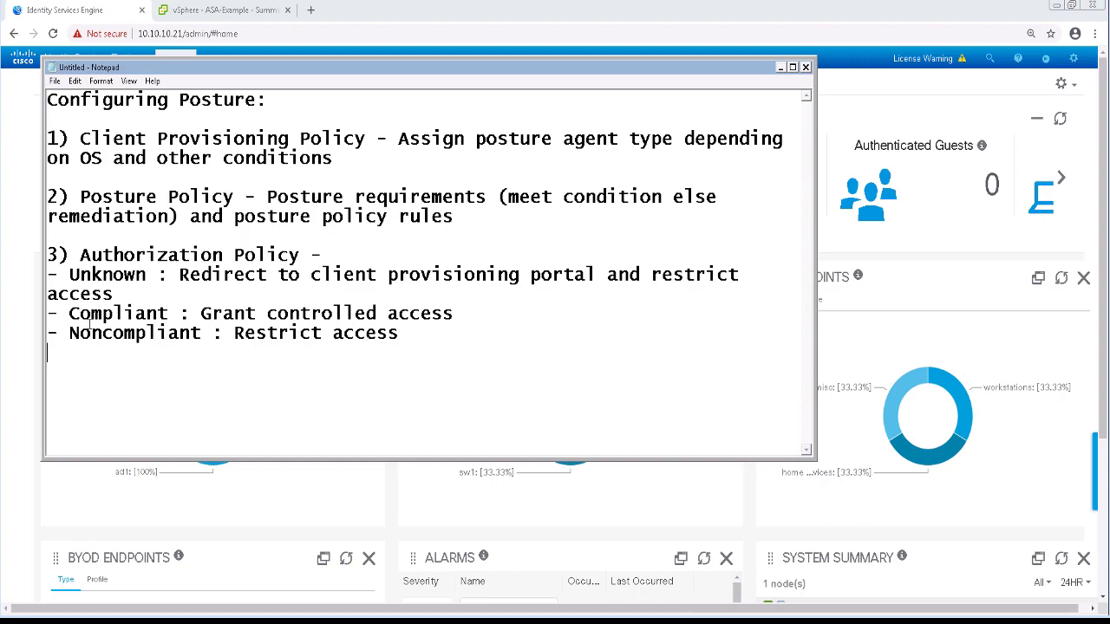
{"action": "left_click", "coordinate": [780, 67]}
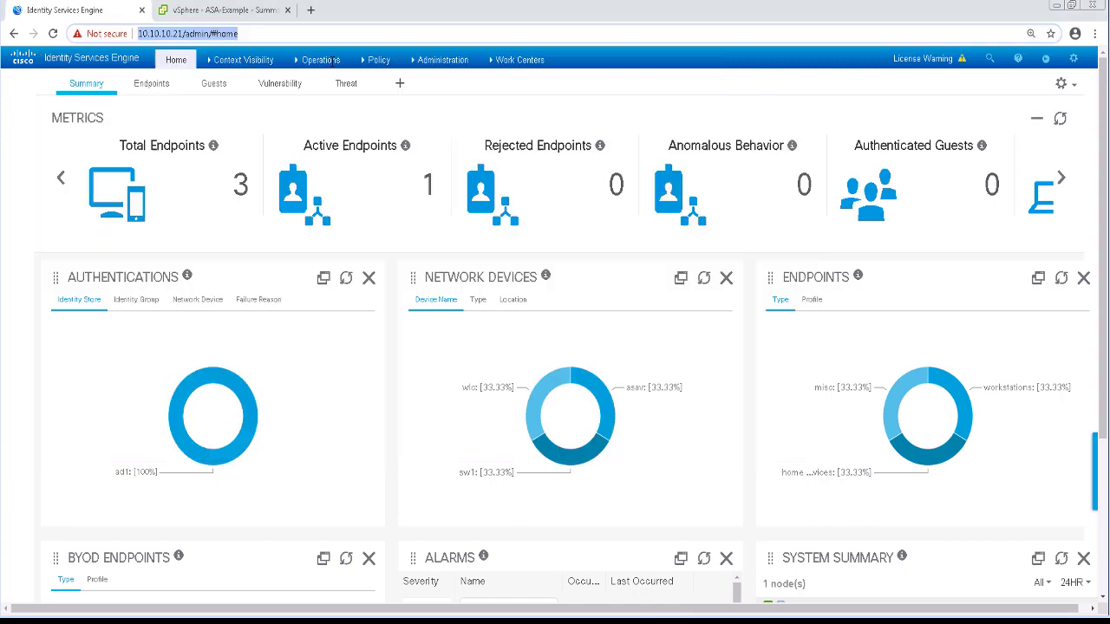
Start a new authorization profile in the policy results and name it CP-REDIRECT
{"action": "mouse_move", "coordinate": [378, 60]}
{"action": "left_click", "coordinate": [381, 161]}
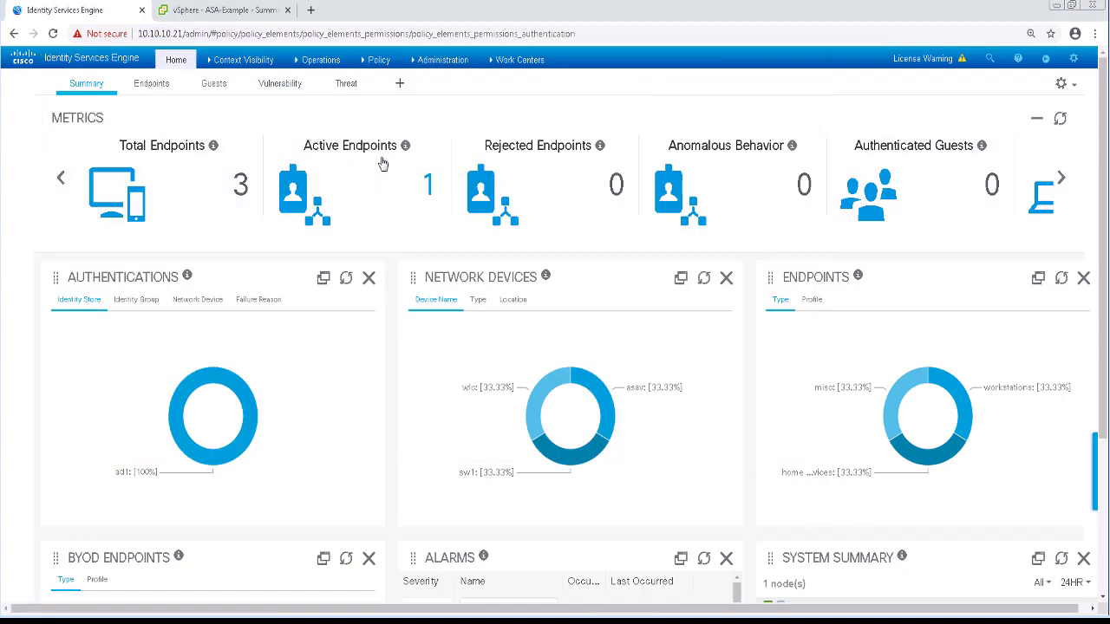
{"action": "left_click", "coordinate": [39, 186]}
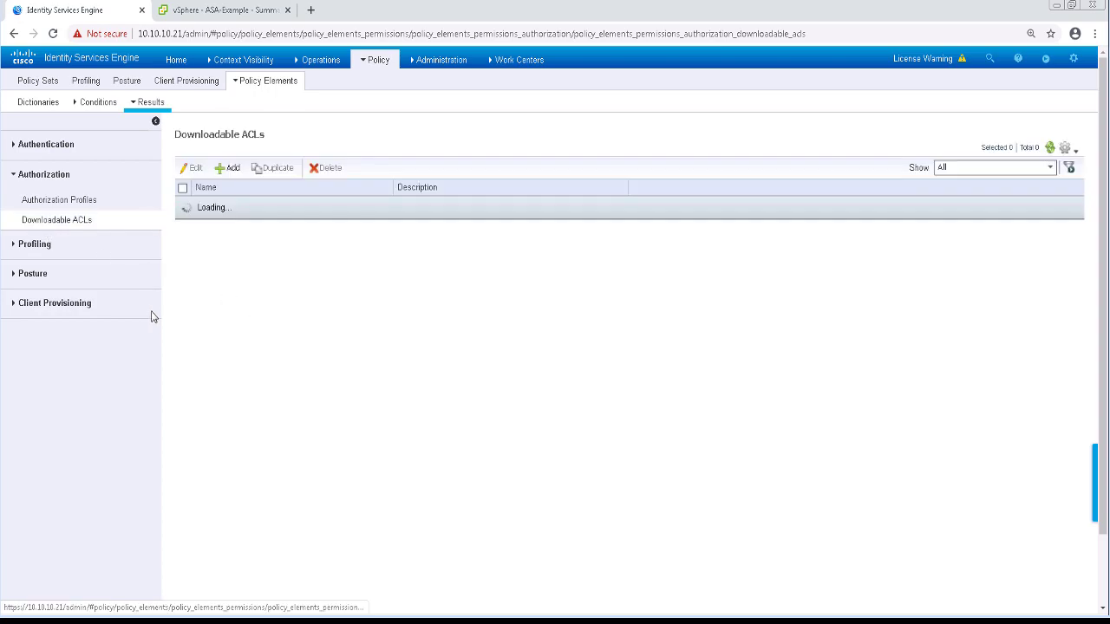
{"action": "left_click", "coordinate": [65, 200]}
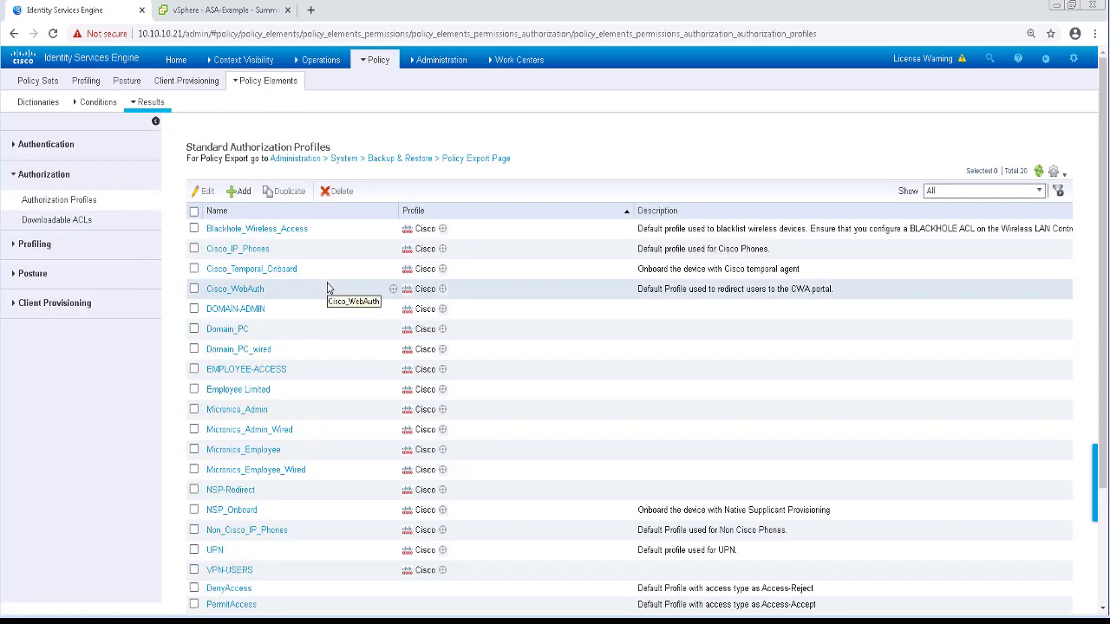
{"action": "left_click", "coordinate": [234, 192]}
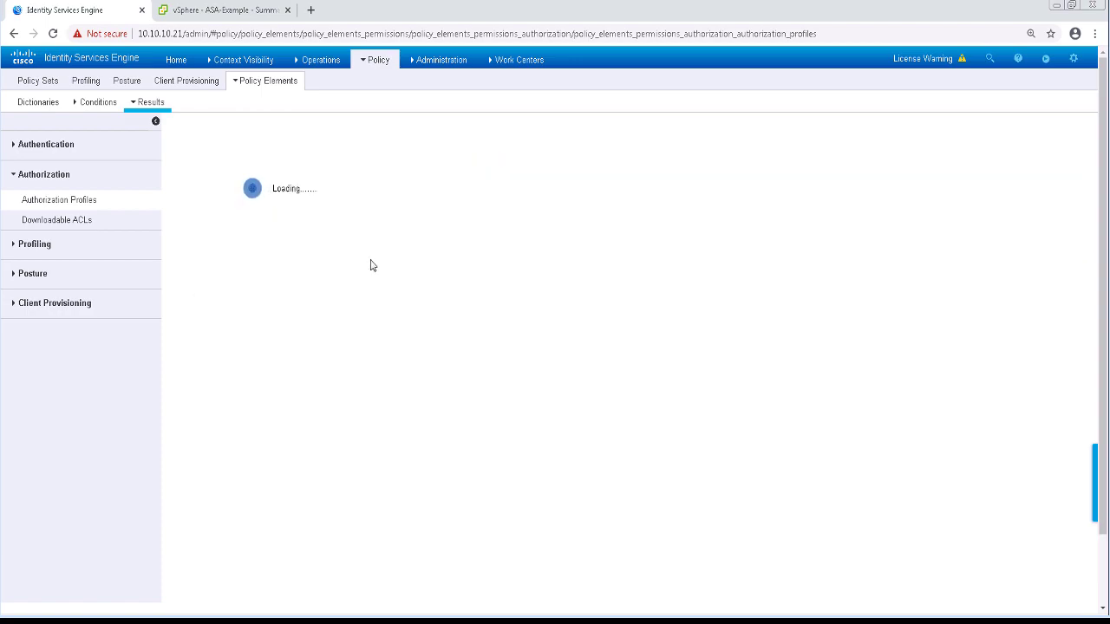
{"action": "type", "text": "CP-R"}
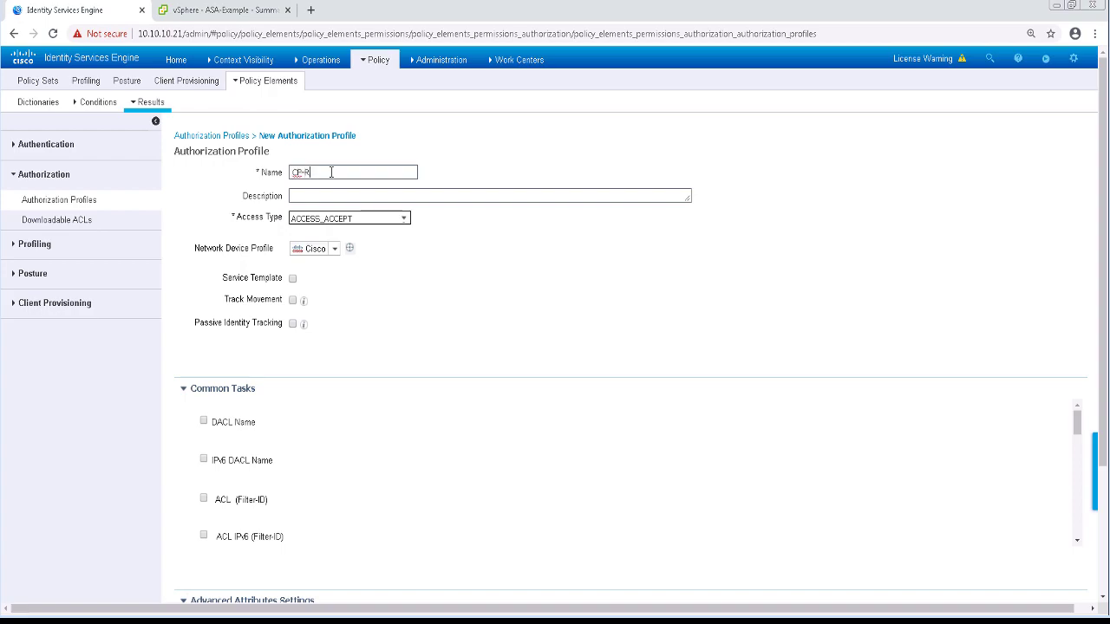
{"action": "type", "text": "EDIRECT"}
Enable Web Redirection (CWA, MDM, NSP, CPP) for the profile with POSTURE-REDIRECT as its ACL
{"action": "scroll", "coordinate": [500, 449], "scroll_direction": "down", "scroll_amount": 3}
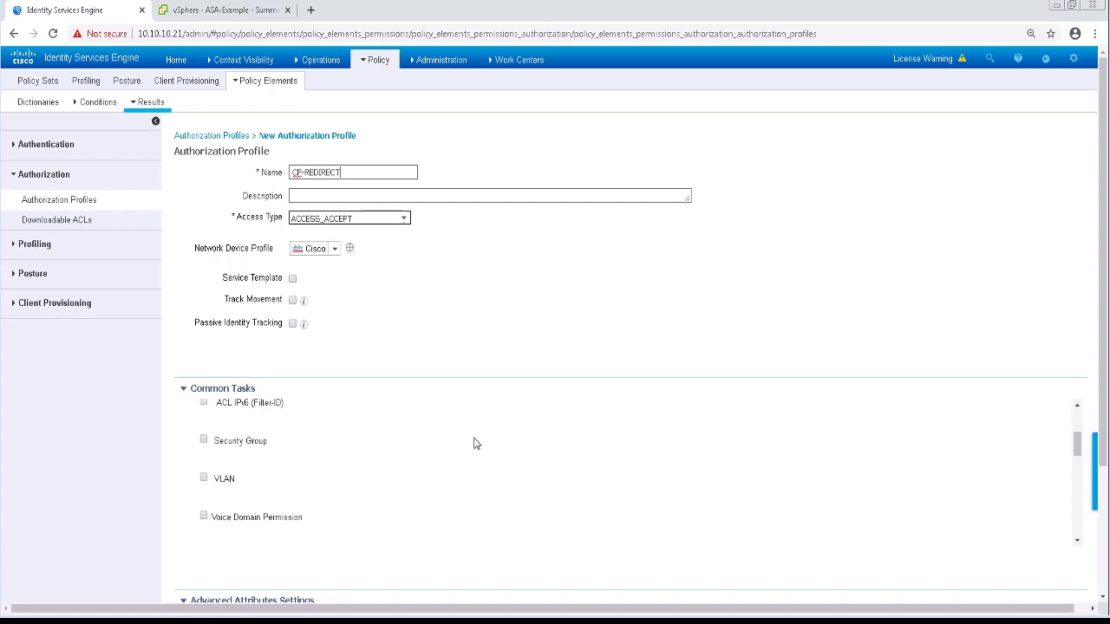
{"action": "scroll", "coordinate": [474, 443], "scroll_direction": "up", "scroll_amount": 3}
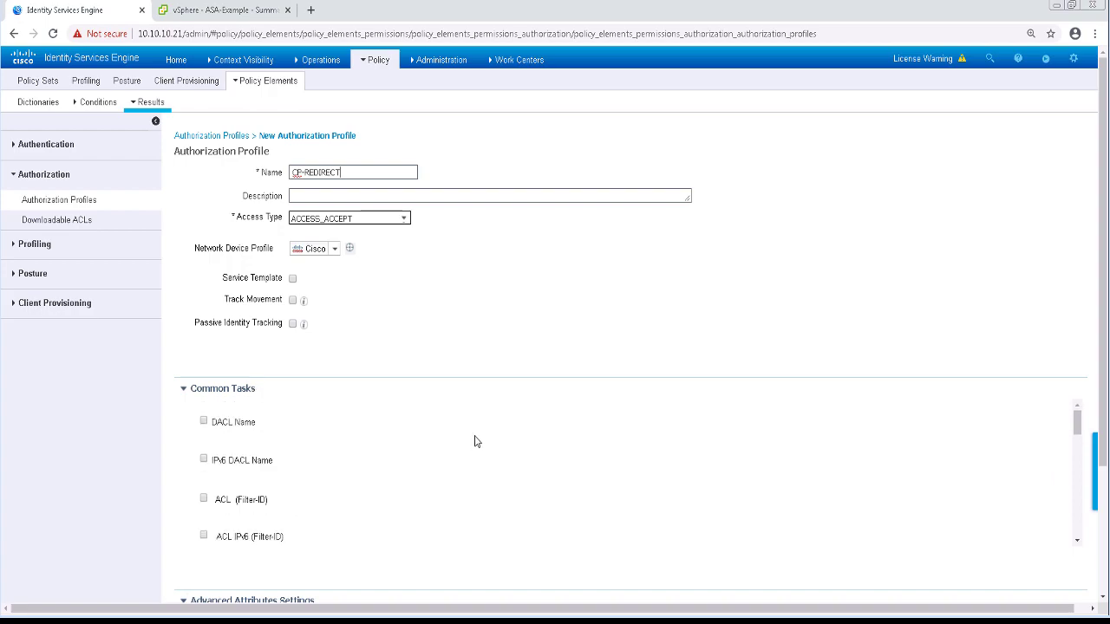
{"action": "scroll", "coordinate": [474, 442], "scroll_direction": "down", "scroll_amount": 3}
{"action": "scroll", "coordinate": [366, 456], "scroll_direction": "down", "scroll_amount": 2}
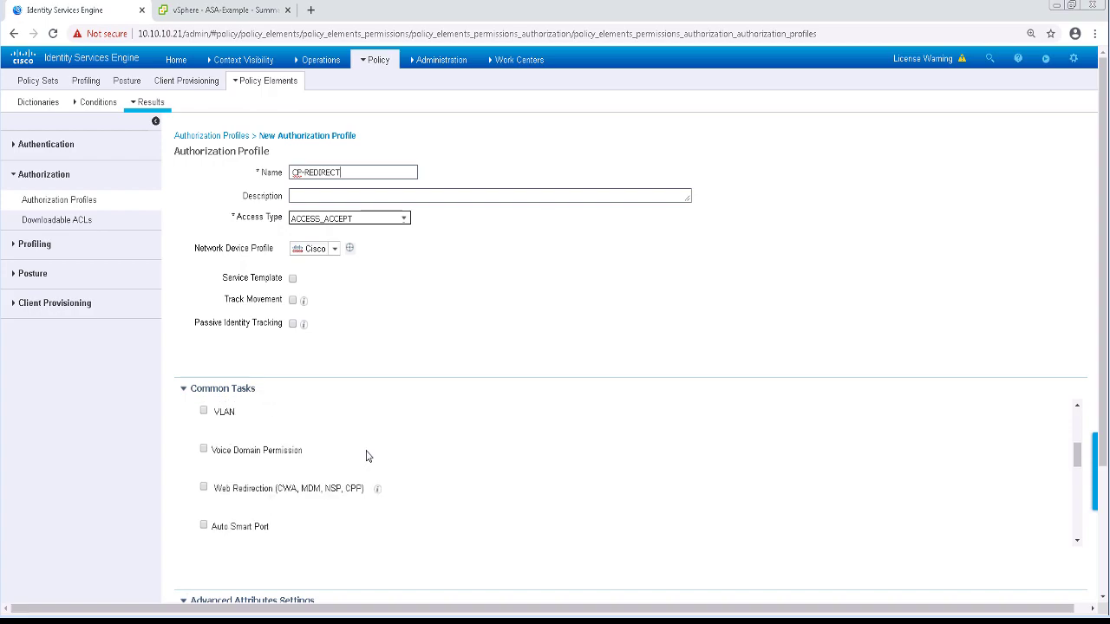
{"action": "left_click", "coordinate": [204, 489]}
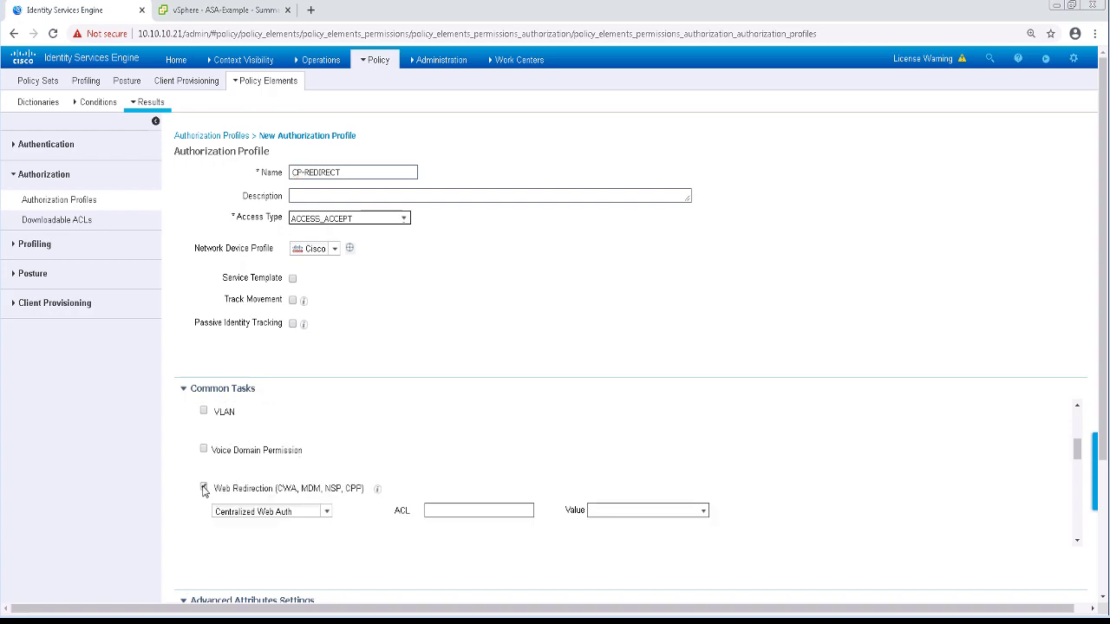
{"action": "left_click", "coordinate": [448, 511]}
{"action": "type", "text": "POSTURE-REDIRECT"}
Set the web redirection type to Client Provisioning (Posture) and its portal value to Client Provisioning Portal (default)
{"action": "left_click", "coordinate": [703, 511]}
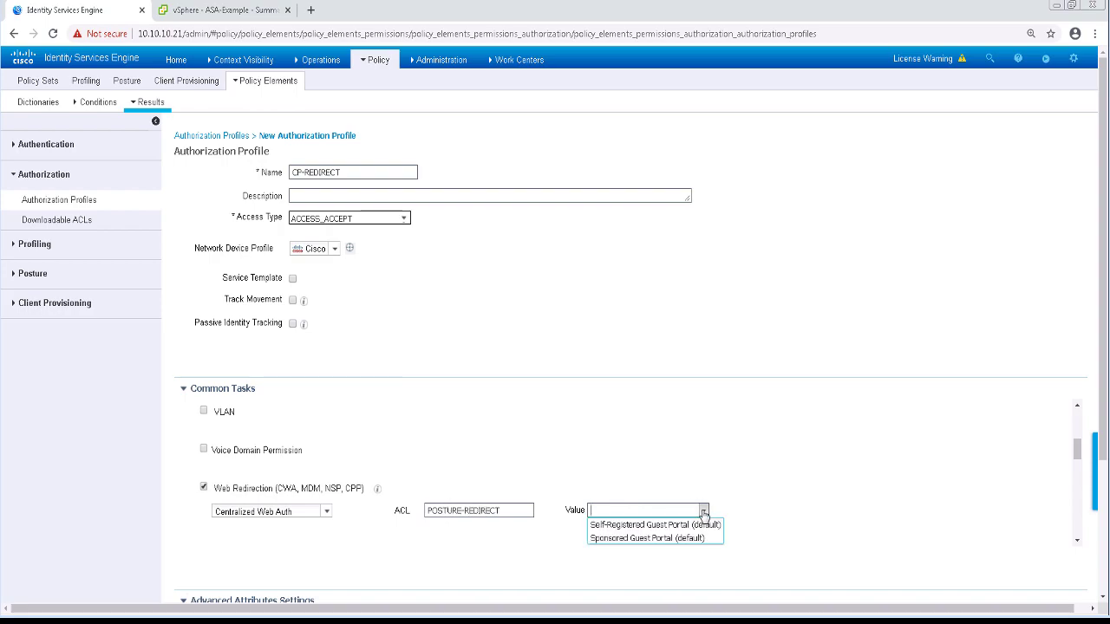
{"action": "left_click", "coordinate": [314, 513]}
{"action": "left_click", "coordinate": [314, 513]}
{"action": "left_click", "coordinate": [299, 536]}
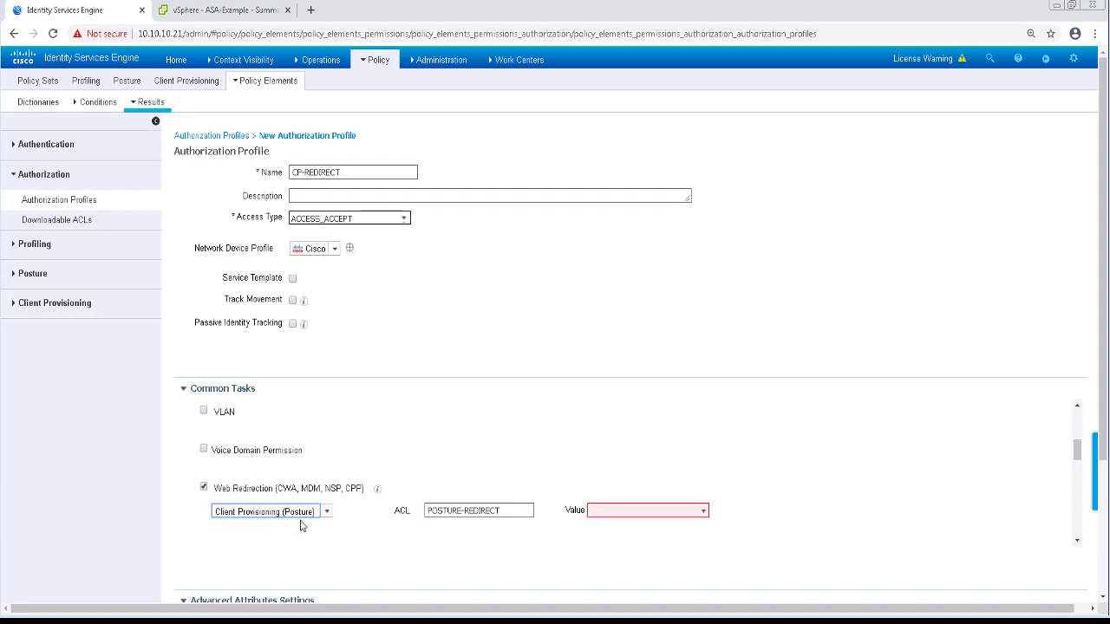
{"action": "left_click_drag", "start_coordinate": [506, 510], "coordinate": [419, 511]}
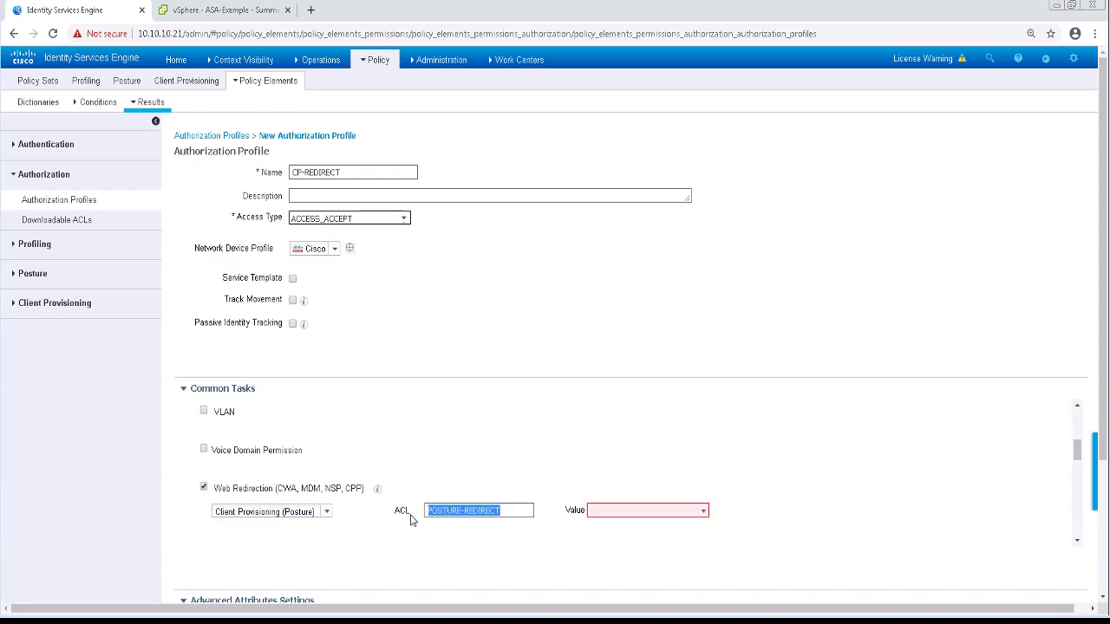
{"action": "left_click", "coordinate": [457, 532]}
{"action": "left_click", "coordinate": [694, 510]}
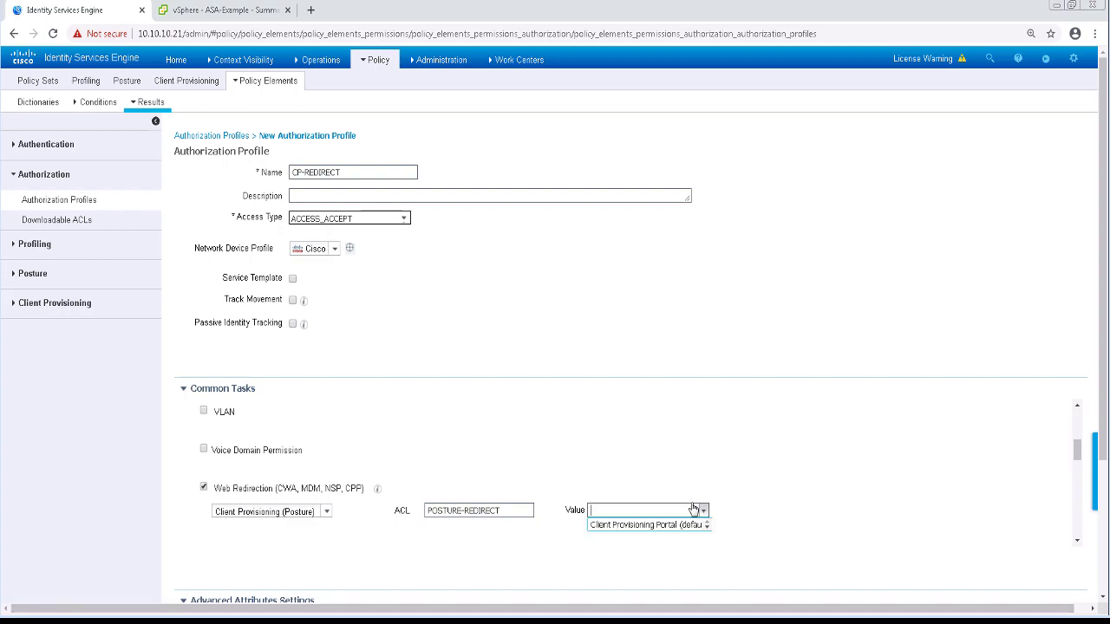
{"action": "left_click", "coordinate": [636, 525]}
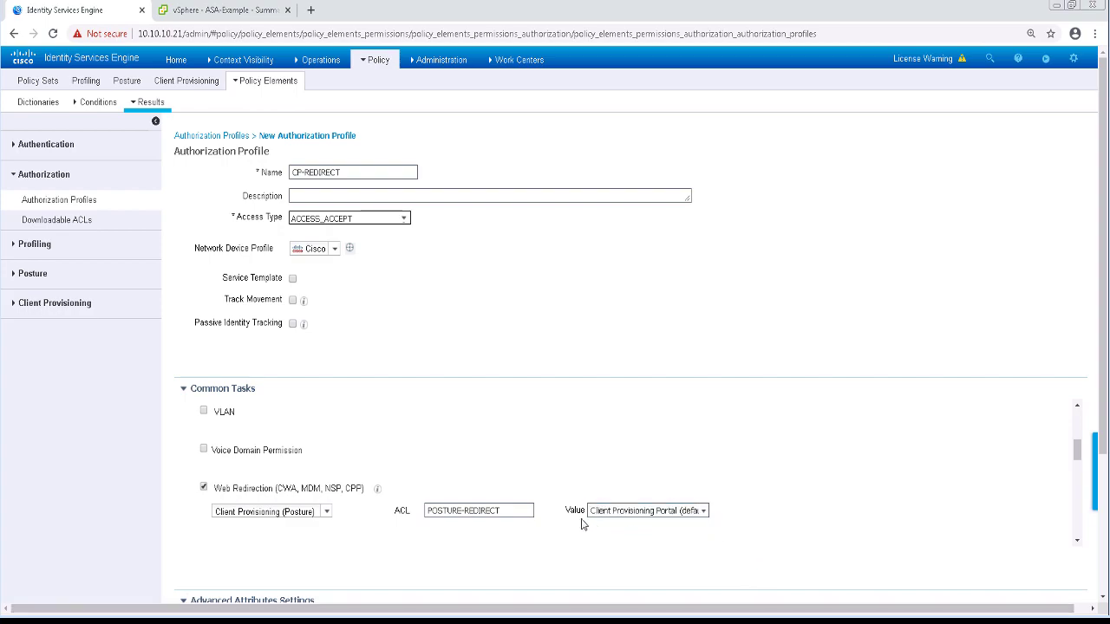
Try the static host name cp.securitydemo.net for the redirection, and turn the Static IP/Host name/FQDN option off again
{"action": "scroll", "coordinate": [354, 515], "scroll_direction": "down", "scroll_amount": 3}
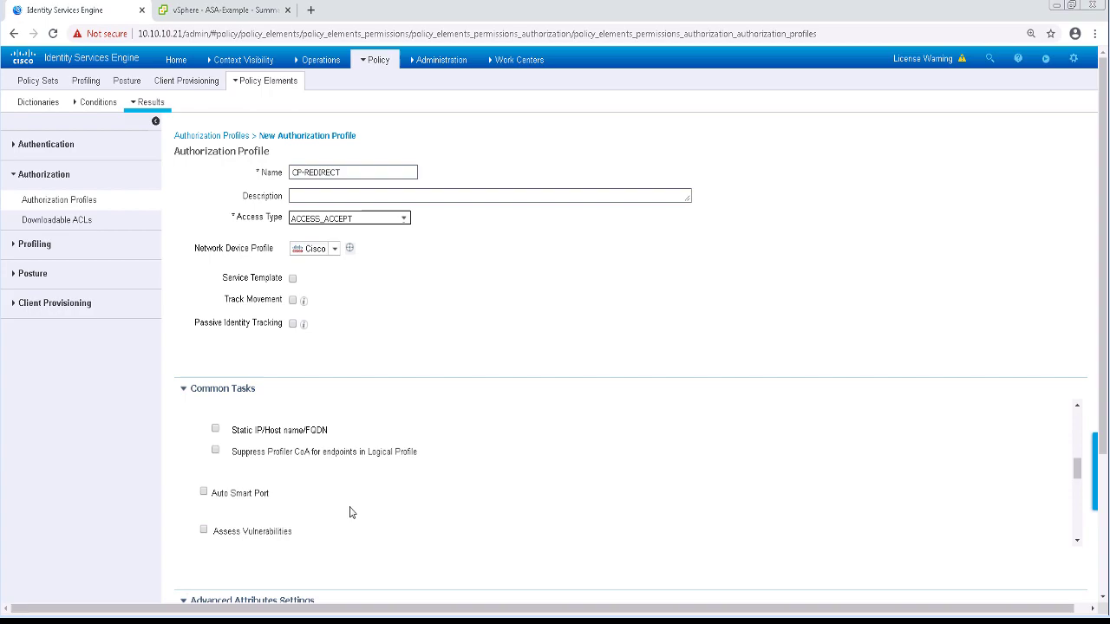
{"action": "scroll", "coordinate": [353, 512], "scroll_direction": "up", "scroll_amount": 1}
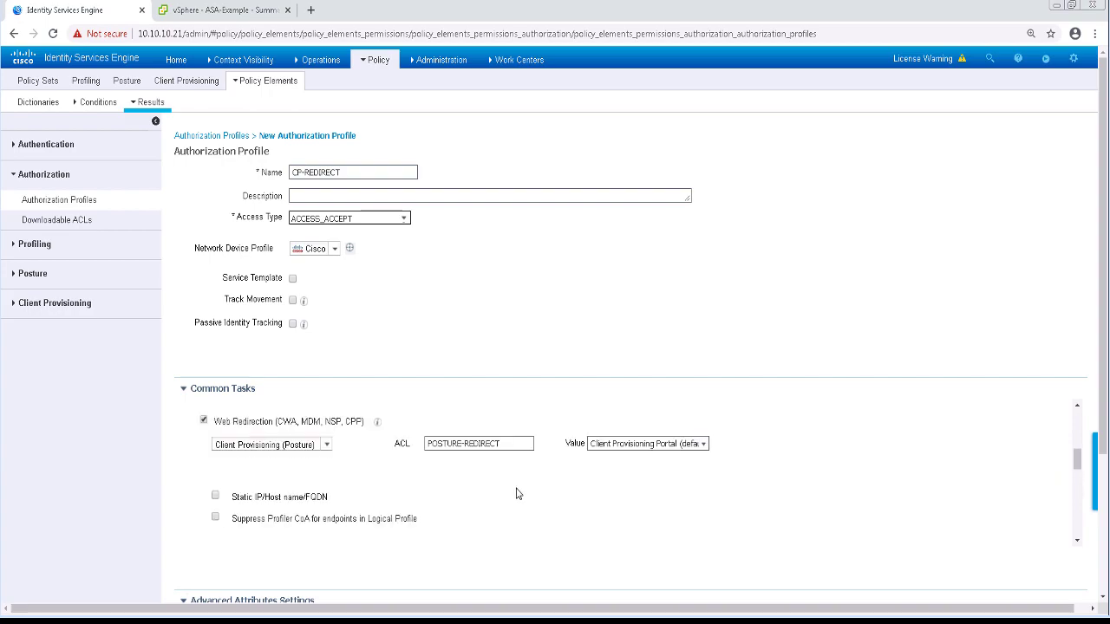
{"action": "left_click", "coordinate": [215, 496]}
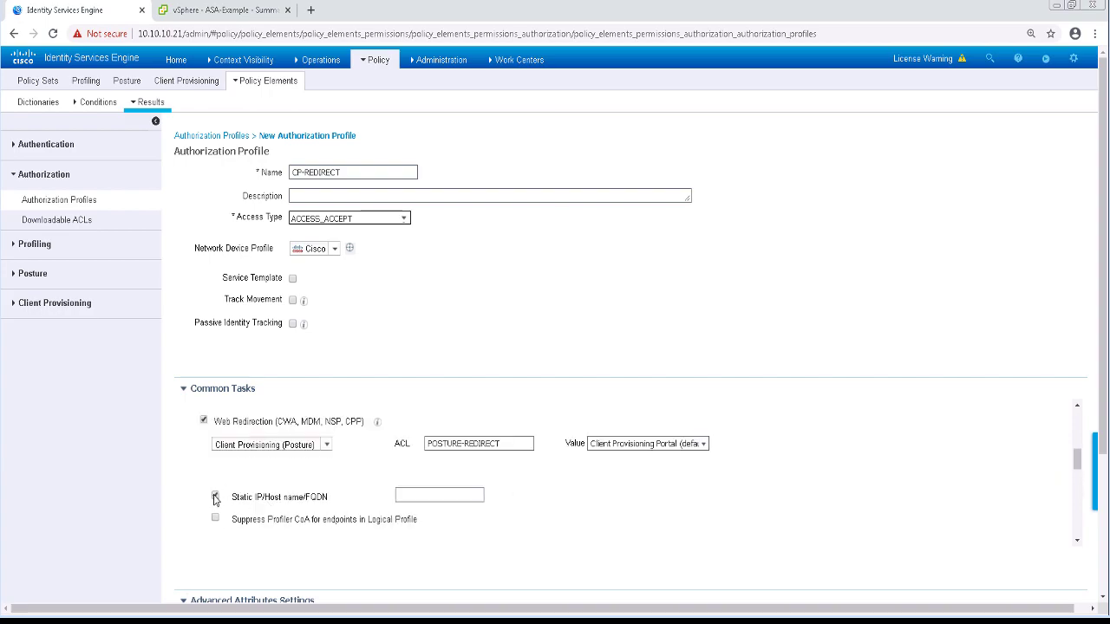
{"action": "left_click", "coordinate": [400, 494]}
{"action": "type", "text": "cp."}
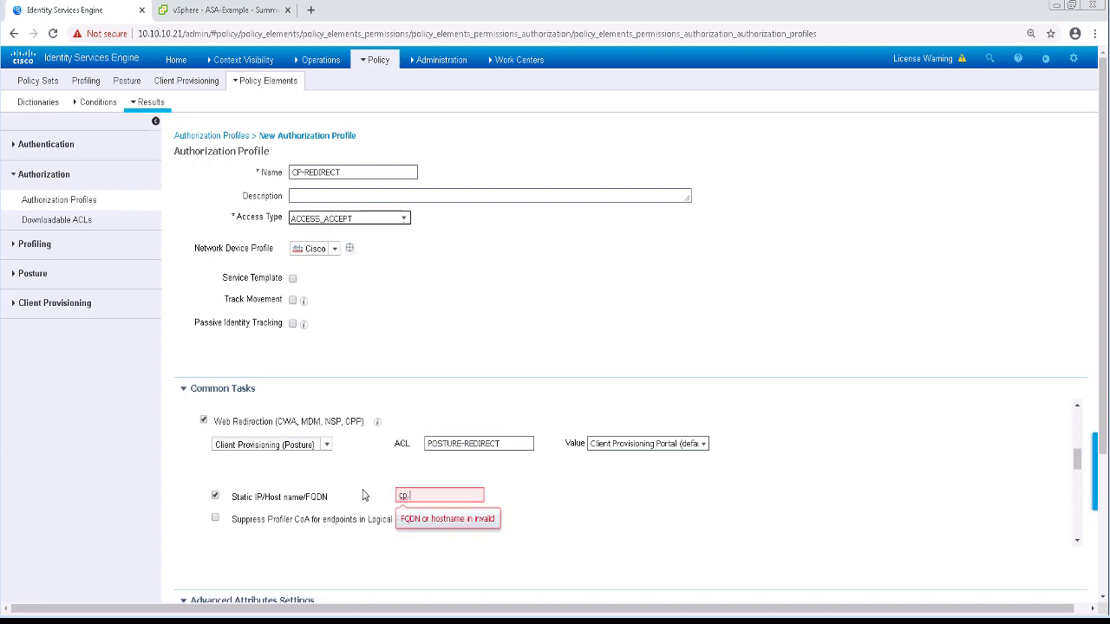
{"action": "type", "text": "securitydamo.net"}
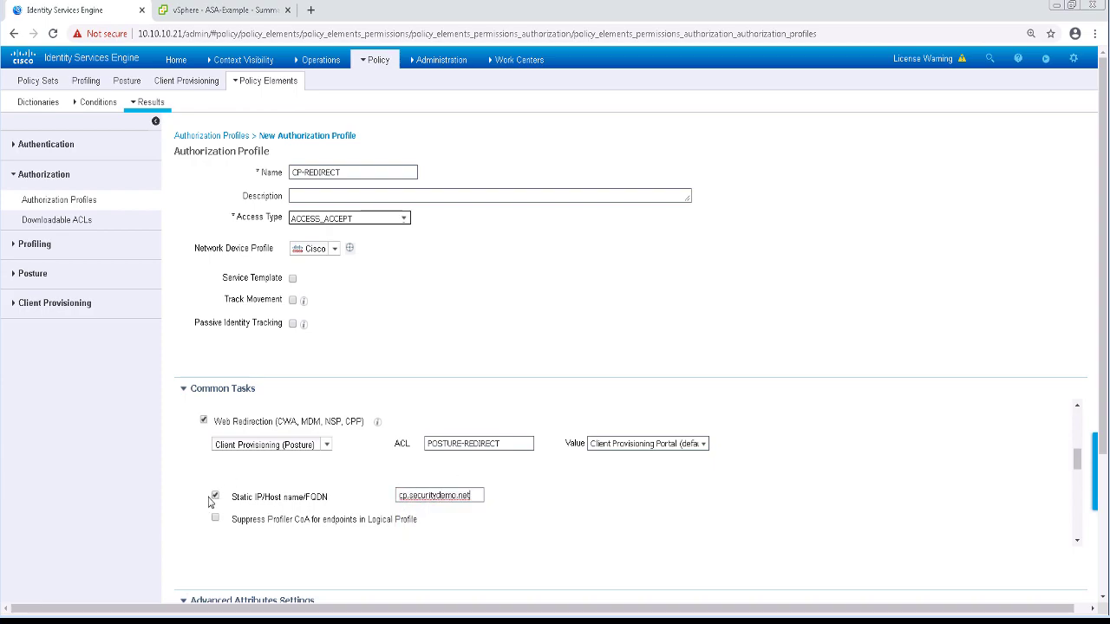
{"action": "left_click", "coordinate": [215, 495]}
Check the resulting attribute details and submit the CP-REDIRECT authorization profile
{"action": "scroll", "coordinate": [649, 443], "scroll_direction": "down", "scroll_amount": 10}
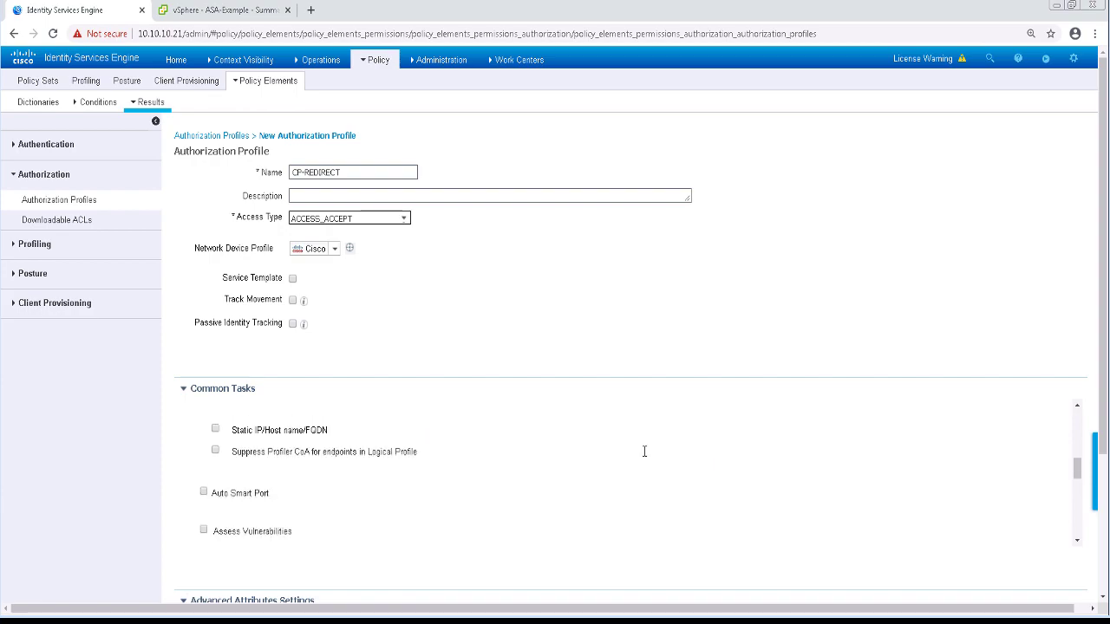
{"action": "scroll", "coordinate": [1101, 519], "scroll_direction": "down", "scroll_amount": 2}
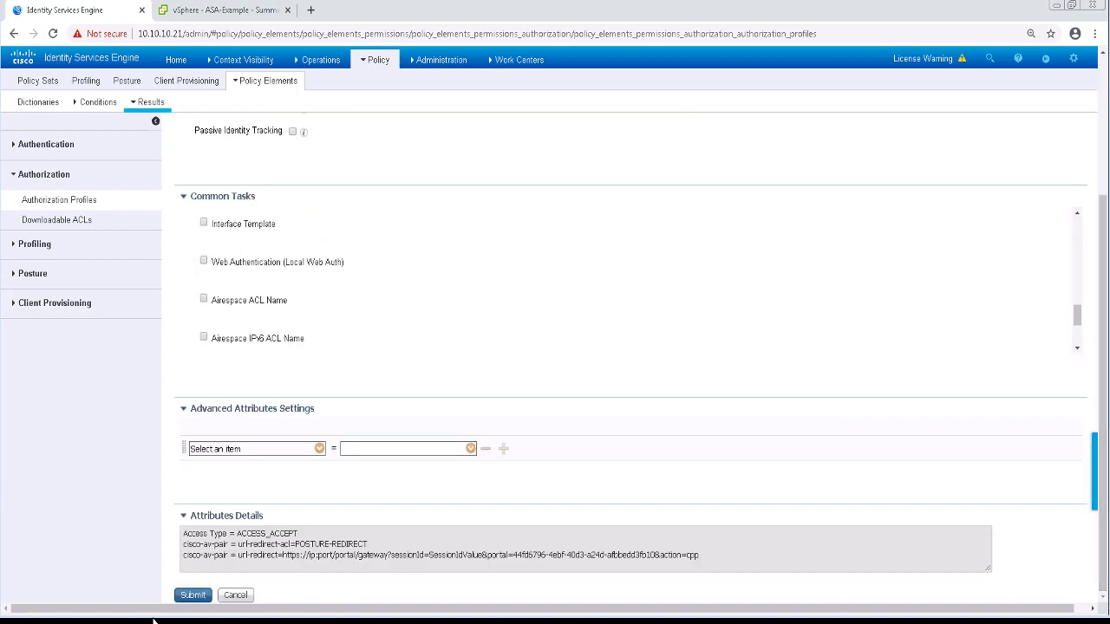
{"action": "left_click", "coordinate": [193, 595]}
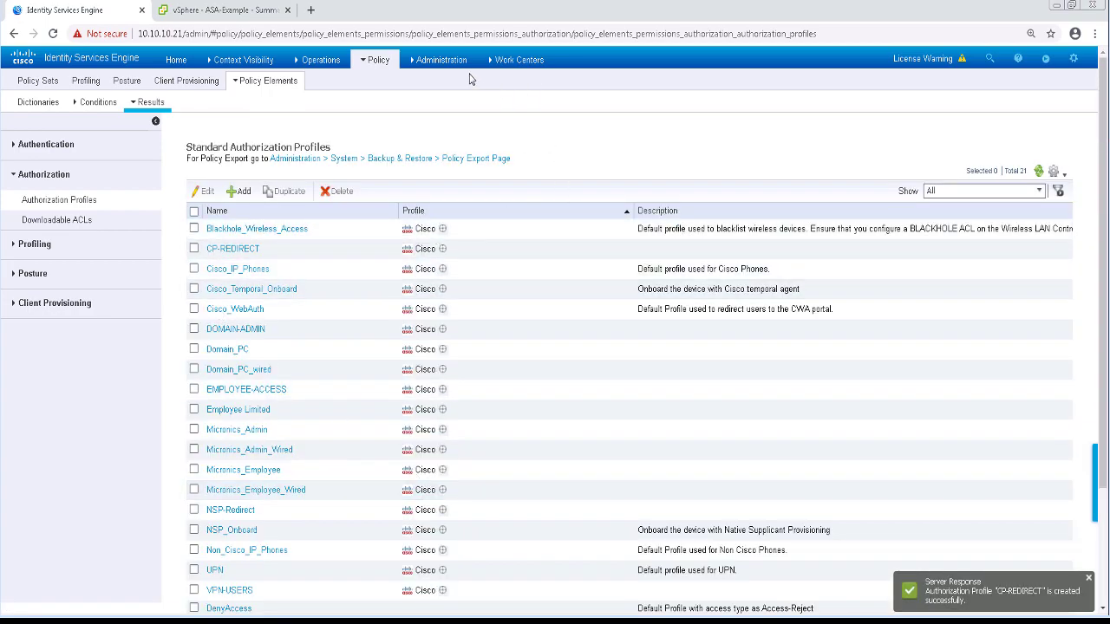
Open the default Client Provisioning Portal under device portal management and examine its portal settings, including the fully qualified domain name
{"action": "mouse_move", "coordinate": [435, 66]}
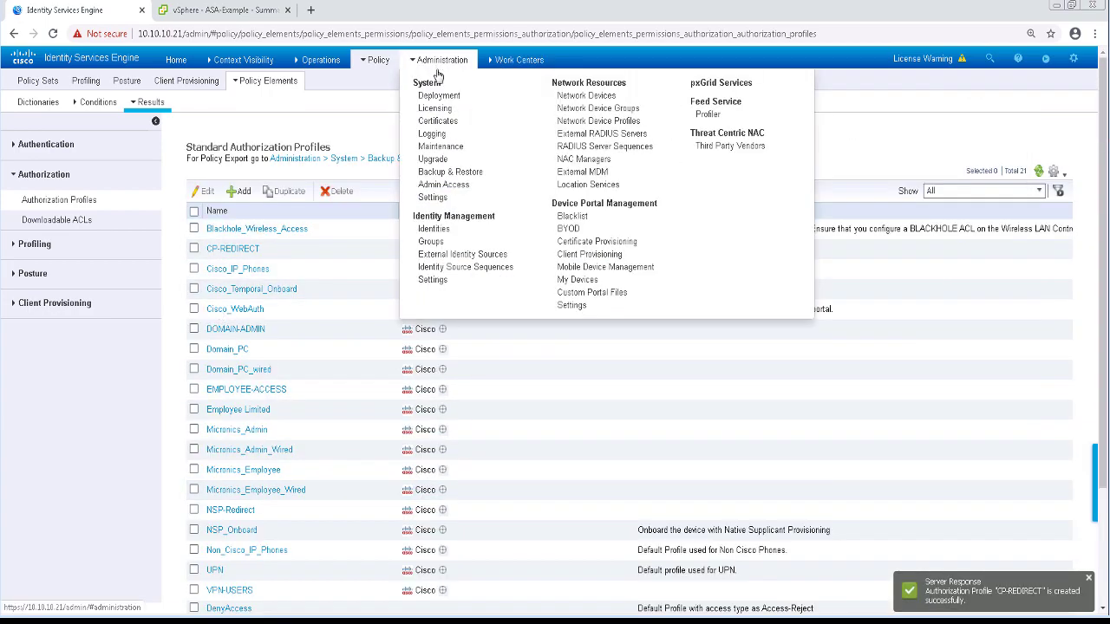
{"action": "left_click", "coordinate": [588, 254]}
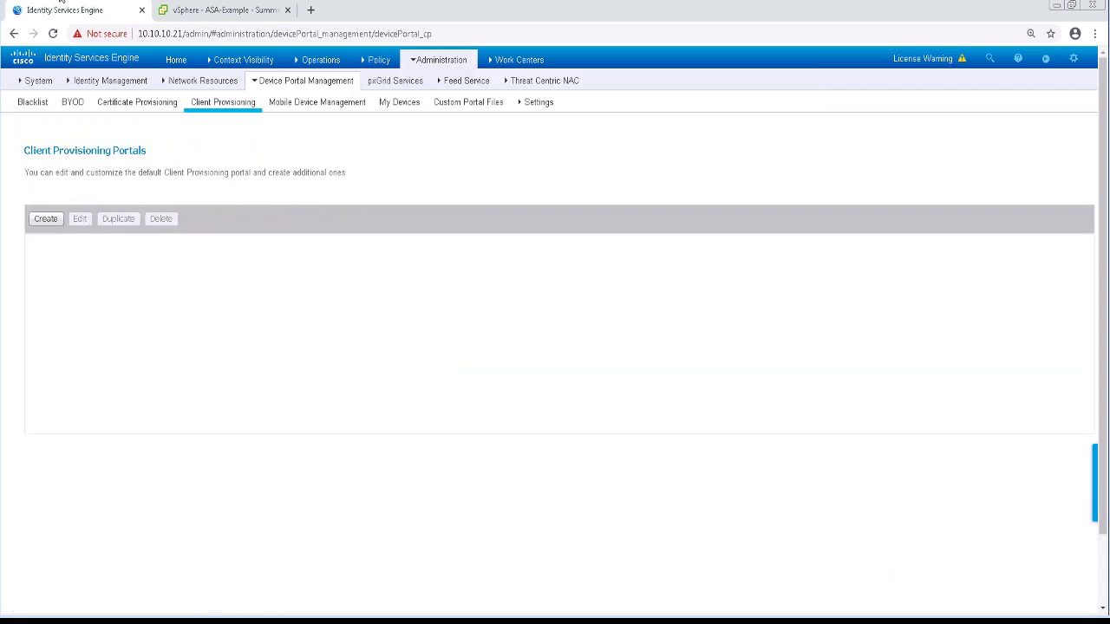
{"action": "left_click", "coordinate": [52, 34]}
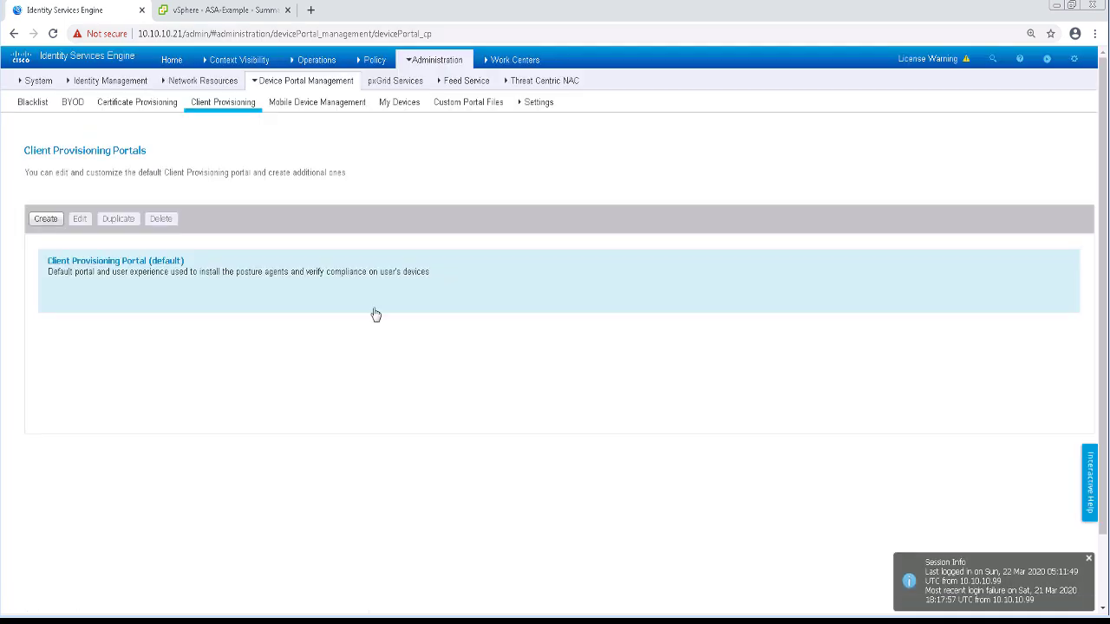
{"action": "left_click", "coordinate": [375, 312]}
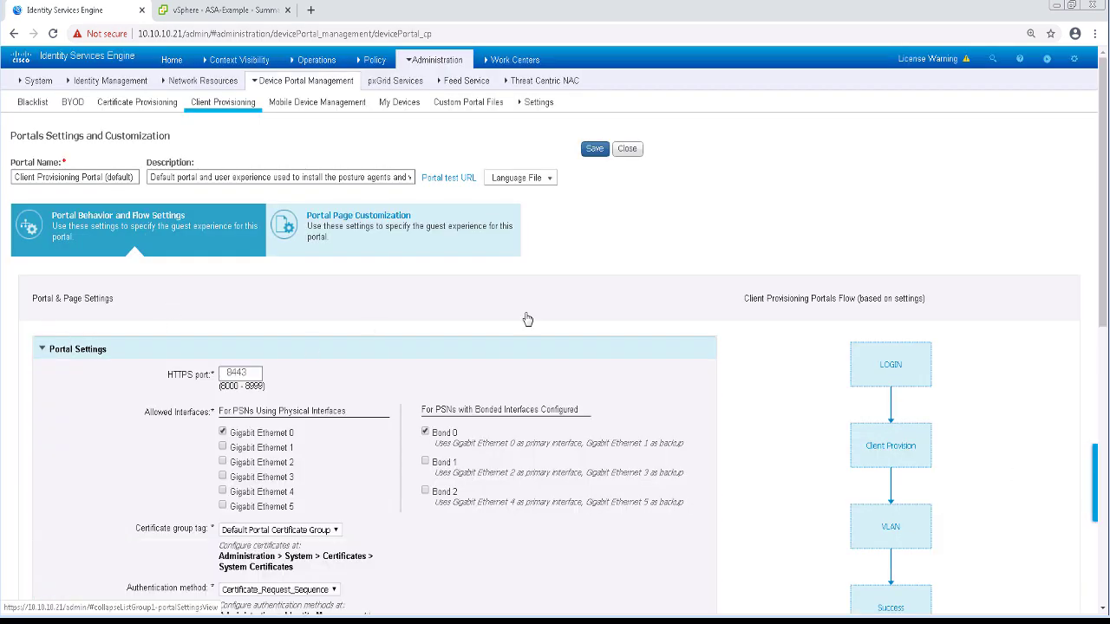
{"action": "scroll", "coordinate": [538, 313], "scroll_direction": "down", "scroll_amount": 5}
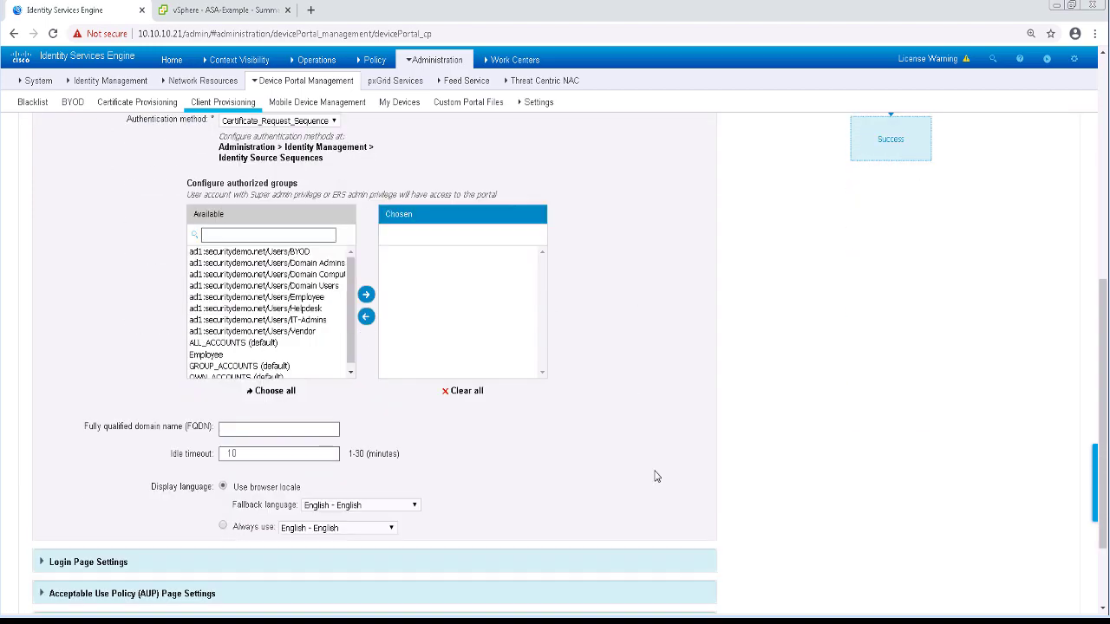
{"action": "scroll", "coordinate": [704, 432], "scroll_direction": "down", "scroll_amount": 1}
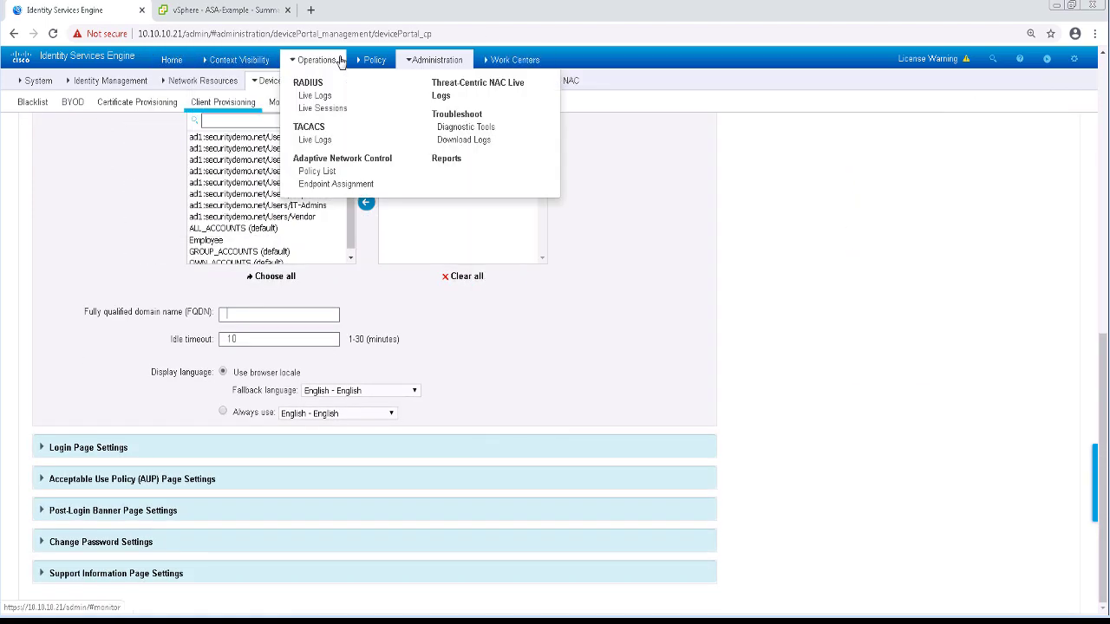
Start a new downloadable ACL in the authorization results and name it POSTURE-NONCOMPLIANT
{"action": "mouse_move", "coordinate": [370, 65]}
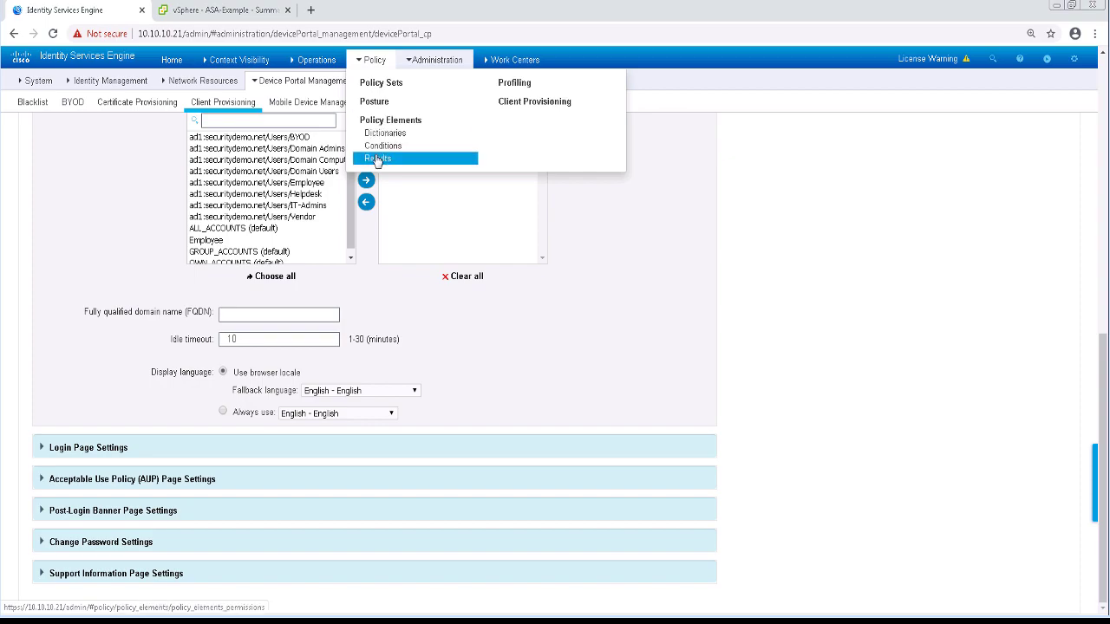
{"action": "left_click", "coordinate": [377, 160]}
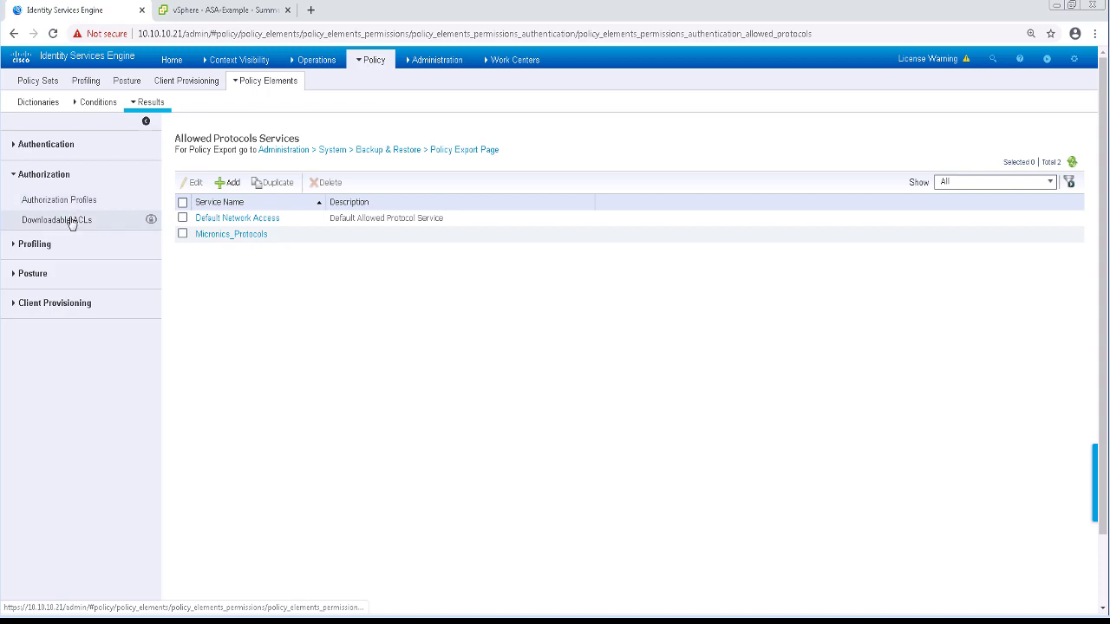
{"action": "left_click", "coordinate": [70, 218]}
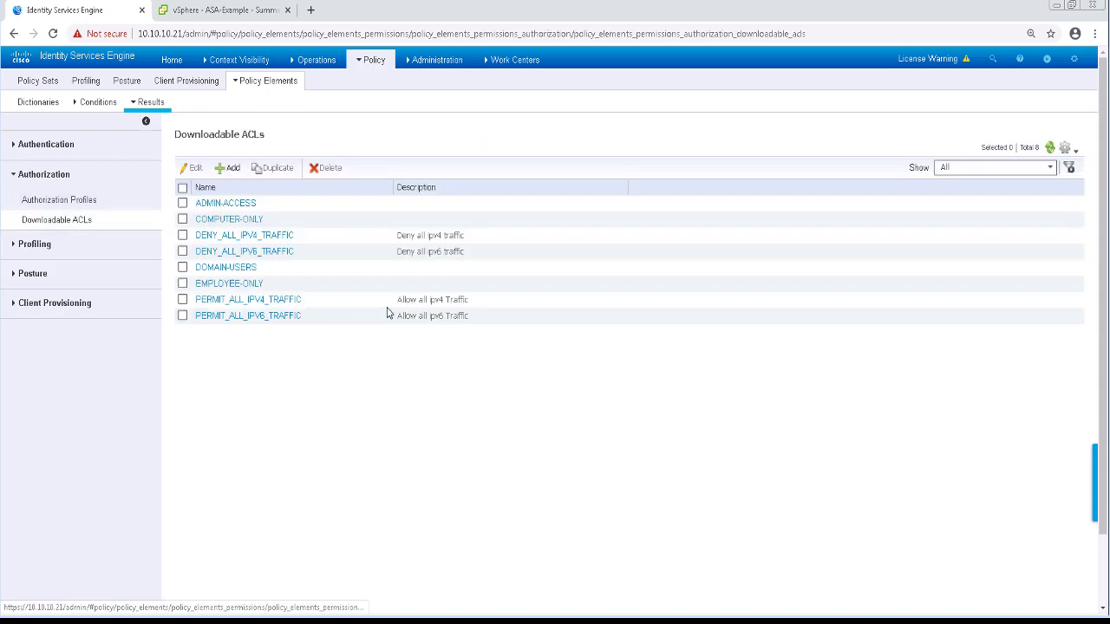
{"action": "left_click", "coordinate": [229, 168]}
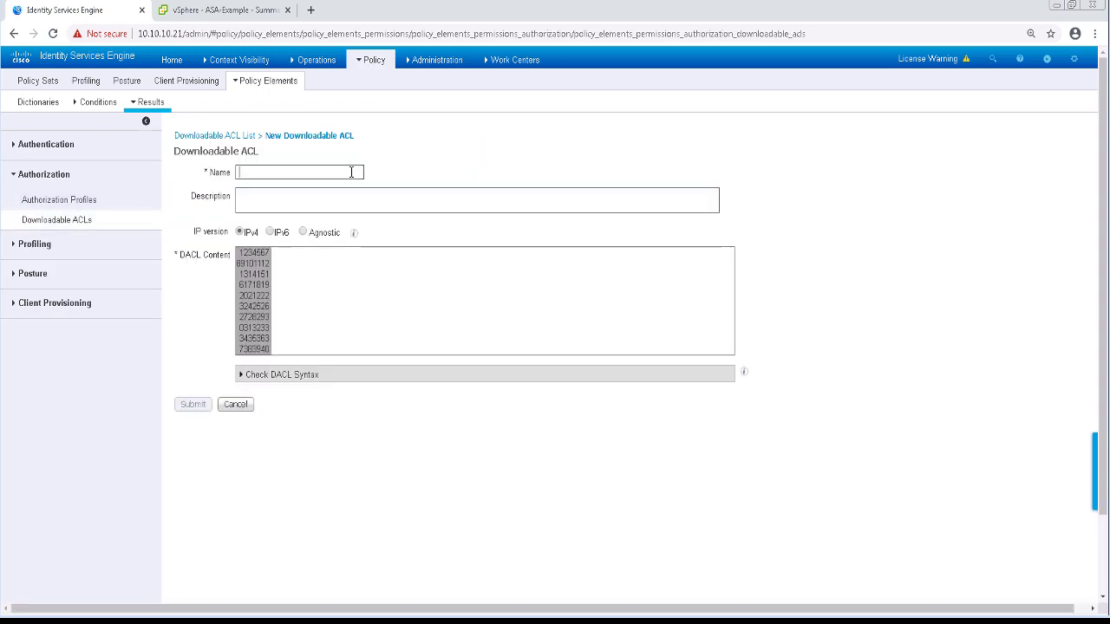
{"action": "type", "text": "PO"}
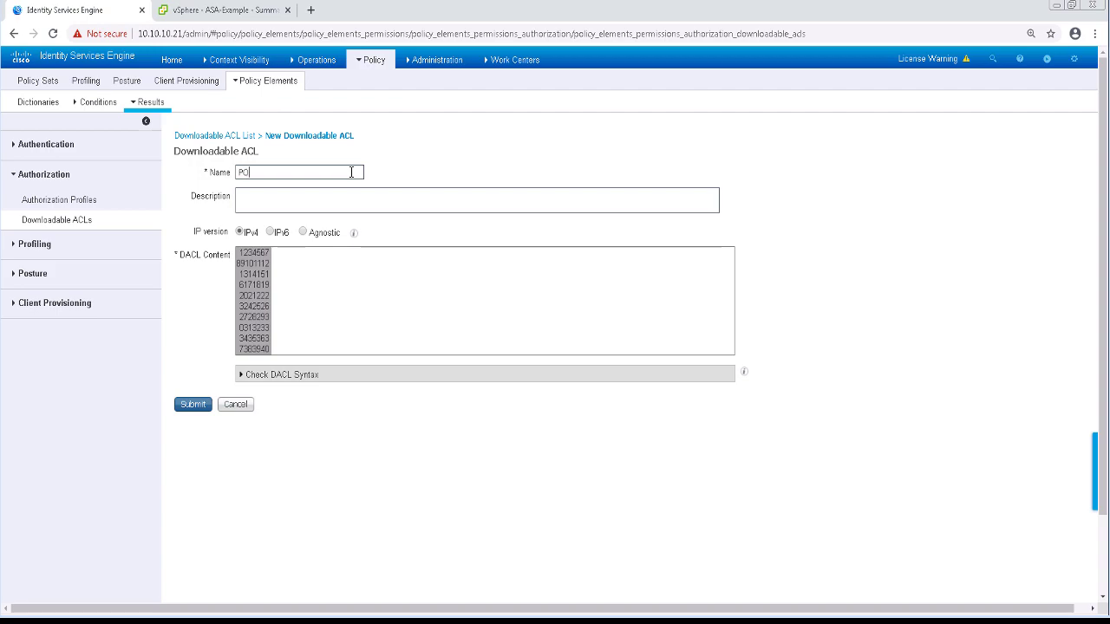
{"action": "type", "text": "STURE-NONCOMPLIANT"}
Enter the DACL content lines "deny ip any host 10.10.10.21" and "deny ip any host 10.10.10.40"
{"action": "left_click", "coordinate": [399, 258]}
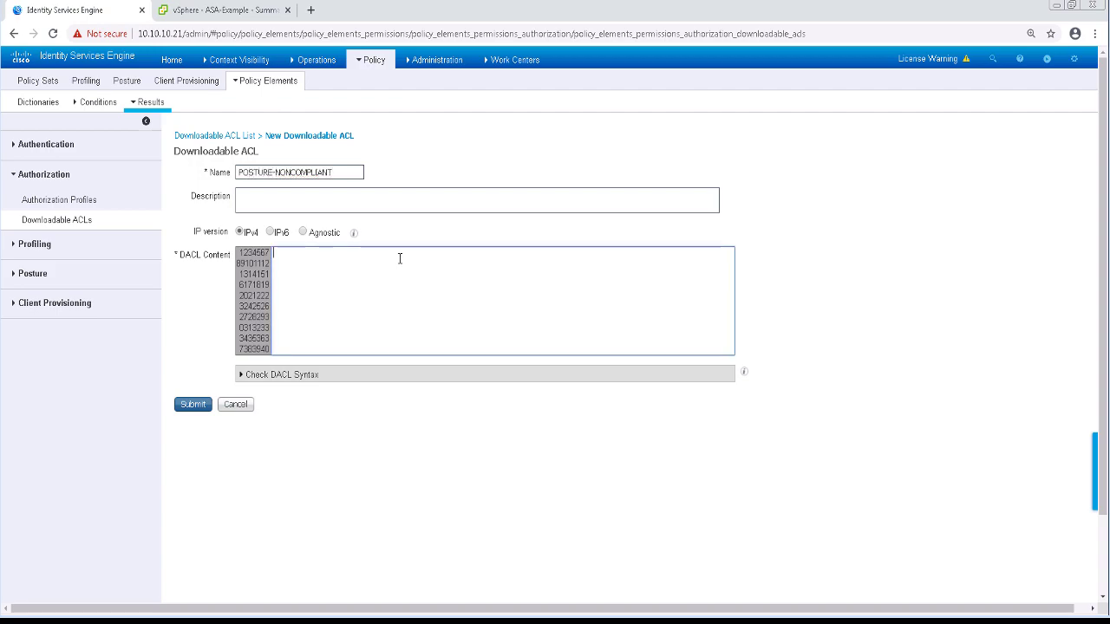
{"action": "type", "text": "deny ip any host 10.10.10.21"}
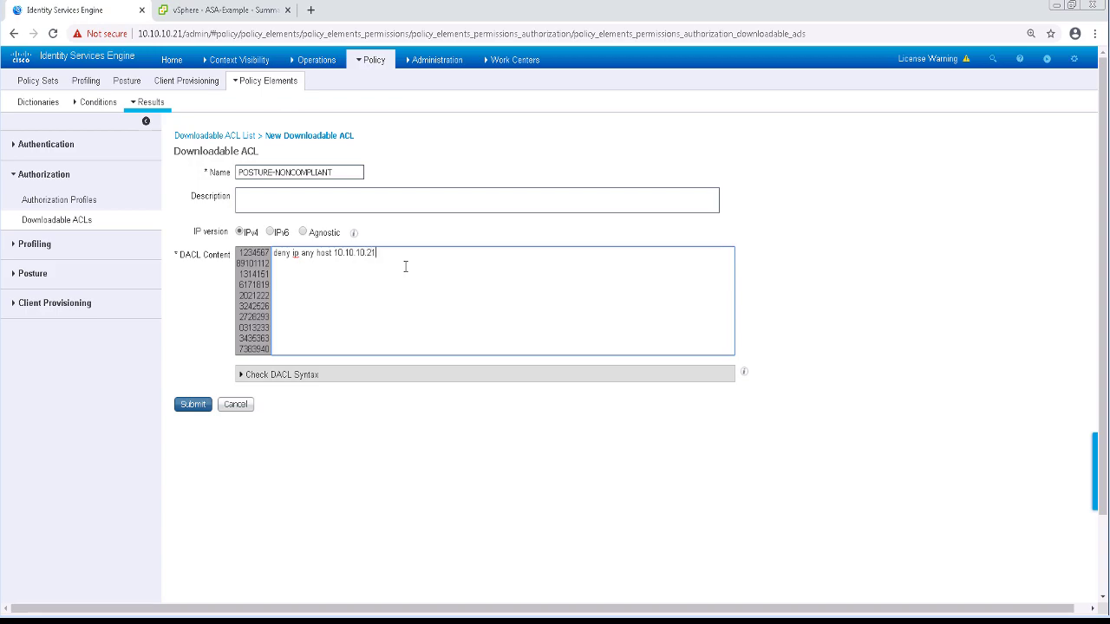
{"action": "key", "text": "Return"}
{"action": "type", "text": "deny ip any host 10.10.10.40"}
{"action": "key", "text": "Return"}
{"action": "type", "text": "deny ip any host"}
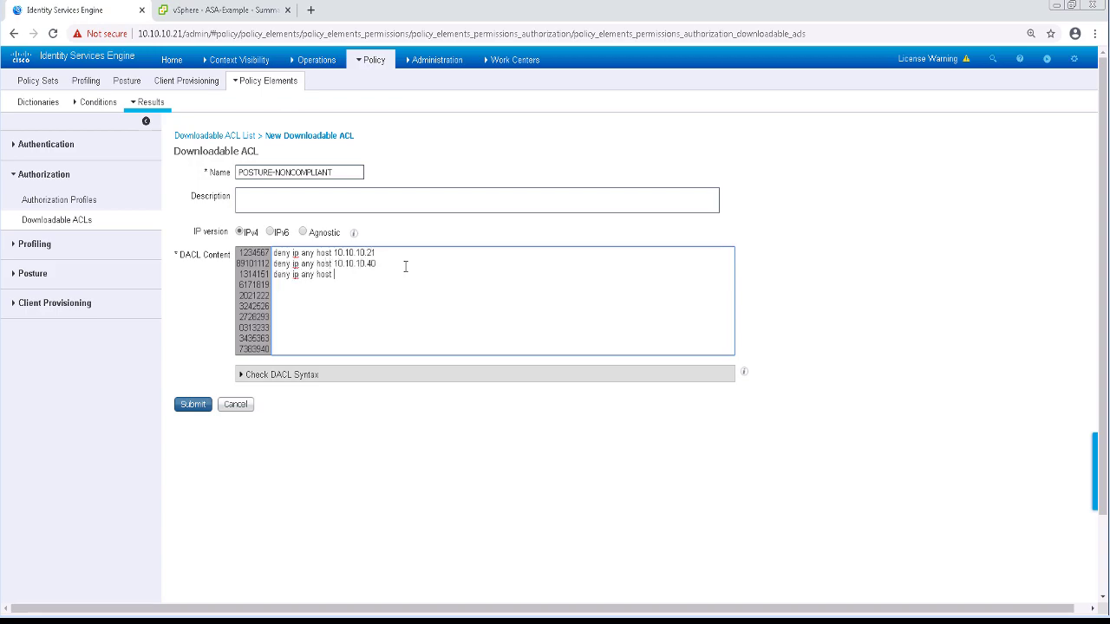
{"action": "key", "text": "BackSpace"}
{"action": "key", "text": "BackSpace"}
{"action": "key", "text": "BackSpace"}
{"action": "key", "text": "BackSpace"}
{"action": "key", "text": "BackSpace"}
{"action": "key", "text": "BackSpace"}
{"action": "key", "text": "BackSpace"}
{"action": "key", "text": "BackSpace"}
{"action": "key", "text": "BackSpace"}
{"action": "key", "text": "BackSpace"}
{"action": "key", "text": "BackSpace"}
{"action": "key", "text": "BackSpace"}
{"action": "key", "text": "BackSpace"}
{"action": "key", "text": "BackSpace"}
{"action": "key", "text": "BackSpace"}
{"action": "type", "text": "permi"}
{"action": "key", "text": "BackSpace"}
{"action": "key", "text": "BackSpace"}
{"action": "key", "text": "BackSpace"}
{"action": "key", "text": "BackSpace"}
{"action": "key", "text": "BackSpace"}
{"action": "type", "text": "deny ip a"}
{"action": "key", "text": "BackSpace"}
{"action": "key", "text": "BackSpace"}
{"action": "key", "text": "BackSpace"}
{"action": "key", "text": "BackSpace"}
{"action": "key", "text": "BackSpace"}
{"action": "key", "text": "BackSpace"}
{"action": "key", "text": "BackSpace"}
{"action": "key", "text": "BackSpace"}
{"action": "key", "text": "BackSpace"}
{"action": "key", "text": "BackSpace"}
{"action": "key", "text": "BackSpace"}
{"action": "key", "text": "BackSpace"}
{"action": "key", "text": "BackSpace"}
{"action": "key", "text": "BackSpace"}
{"action": "key", "text": "BackSpace"}
{"action": "key", "text": "BackSpace"}
Add "permit ip any host 10.10.10.41" as the third DACL line, check the DACL syntax and submit the ACL
{"action": "type", "text": "permit ip any host 10.10.10.41"}
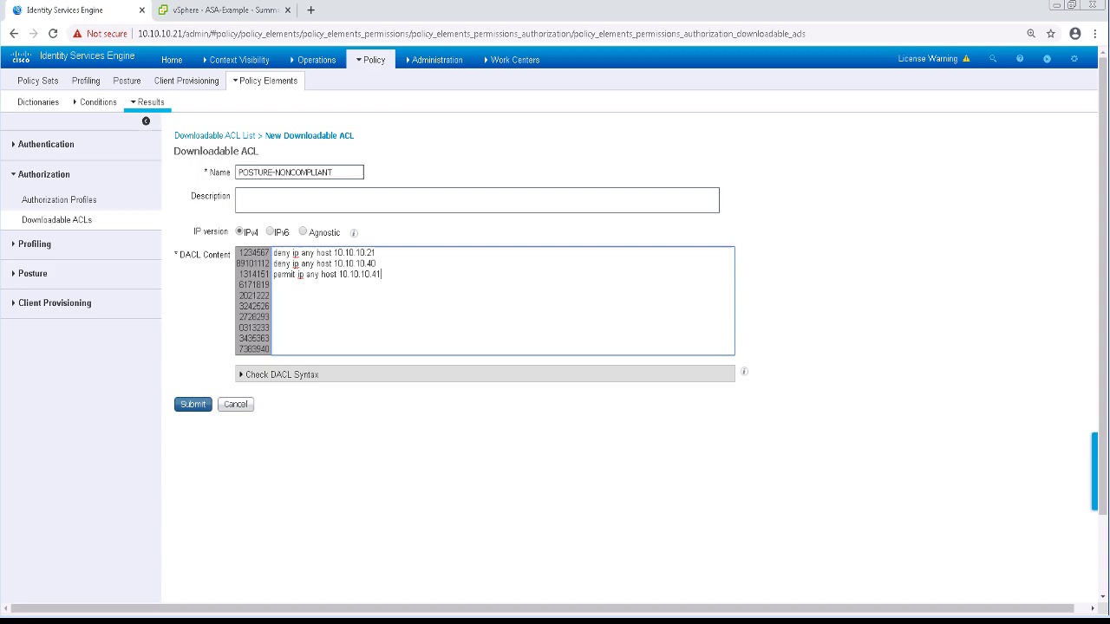
{"action": "left_click", "coordinate": [250, 377]}
{"action": "left_click", "coordinate": [192, 569]}
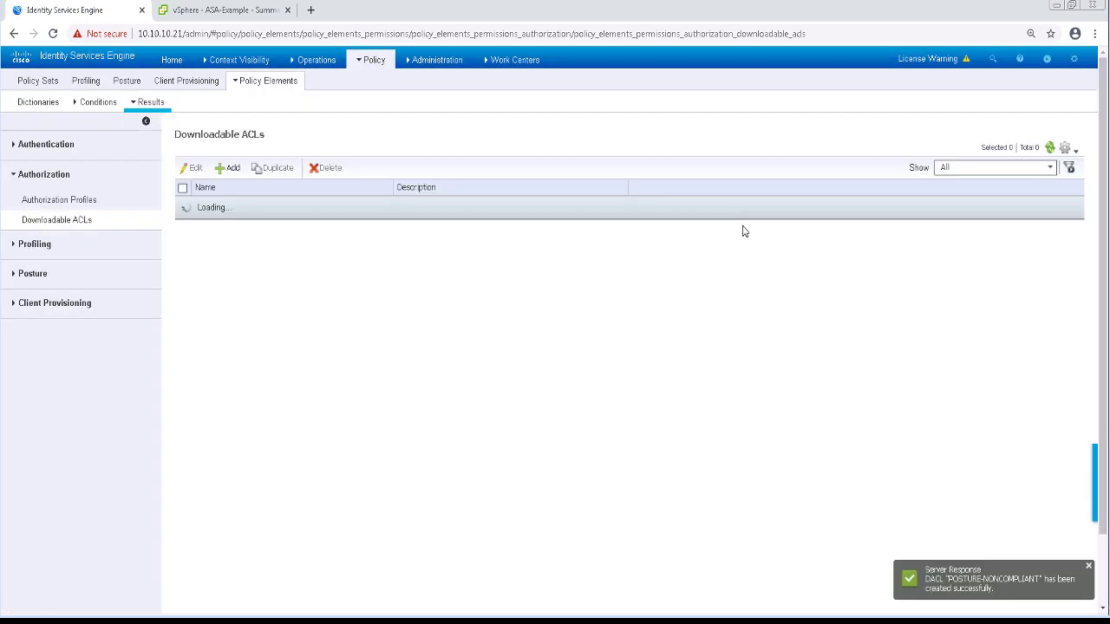
Start a new authorization profile and name it VPN-NONCOMPLIANT
{"action": "left_click", "coordinate": [61, 200]}
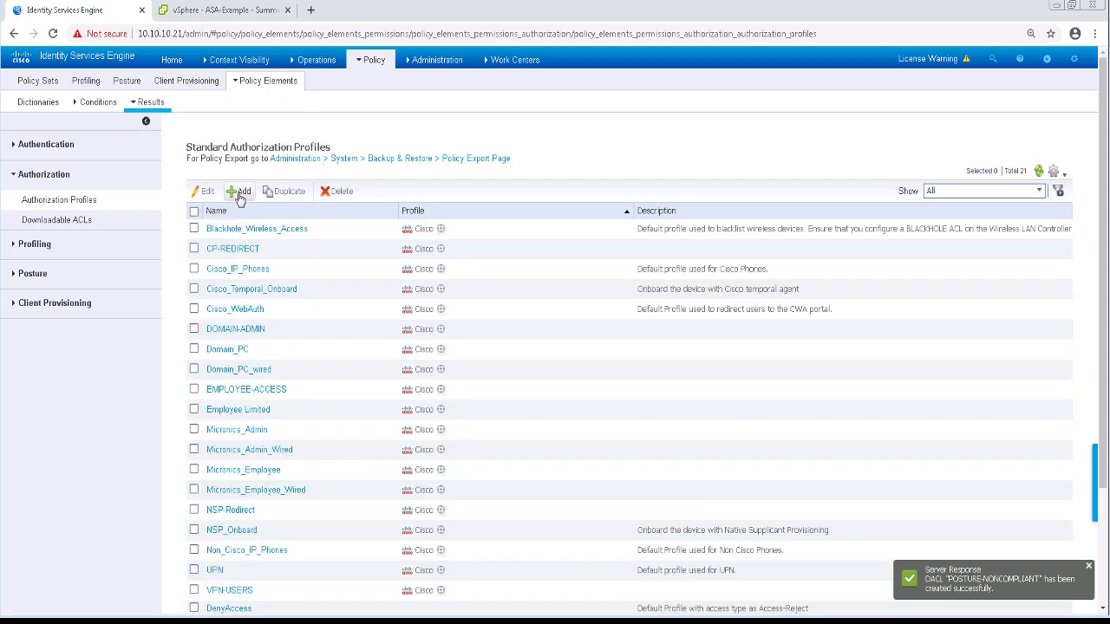
{"action": "left_click", "coordinate": [241, 193]}
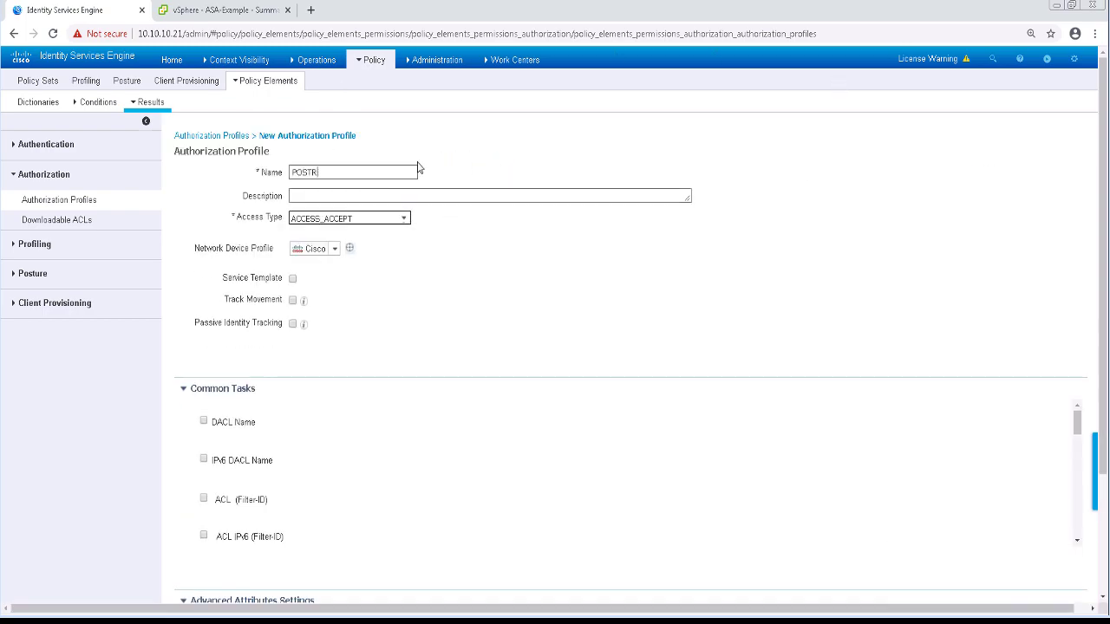
{"action": "key", "text": "BackSpace"}
{"action": "key", "text": "BackSpace"}
{"action": "key", "text": "BackSpace"}
{"action": "key", "text": "BackSpace"}
{"action": "key", "text": "BackSpace"}
{"action": "type", "text": "VPN-NONCOMPLIANT"}
Enable the DACL Name task with POSTURE-NONCOMPLIANT as its value and submit the authorization profile
{"action": "left_click", "coordinate": [204, 420]}
{"action": "left_click", "coordinate": [477, 422]}
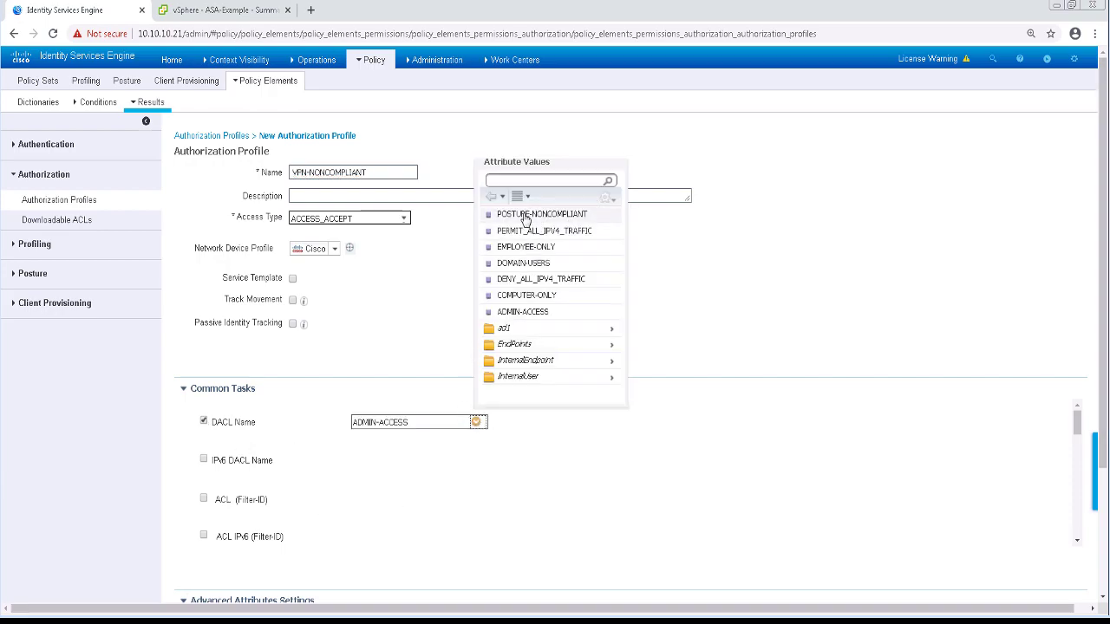
{"action": "left_click", "coordinate": [525, 217]}
{"action": "scroll", "coordinate": [128, 425], "scroll_direction": "down", "scroll_amount": 2}
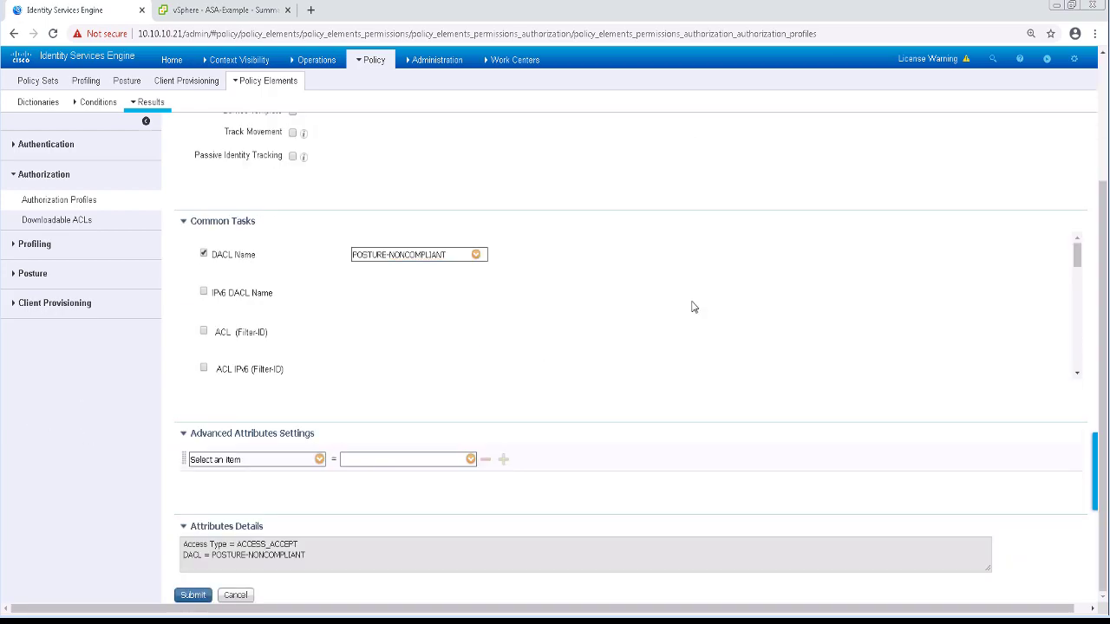
{"action": "left_click", "coordinate": [193, 595]}
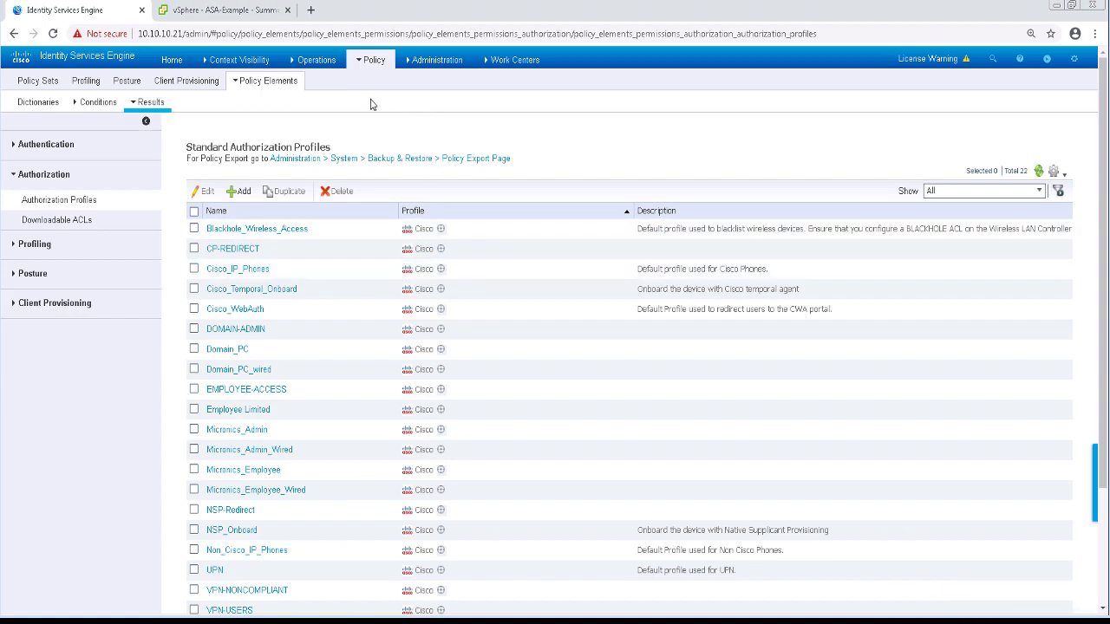
Open the Acme-VPN policy set's authorization policy and rename the Domain User rule to Compliant Domain User
{"action": "left_click", "coordinate": [368, 62]}
{"action": "left_click", "coordinate": [372, 83]}
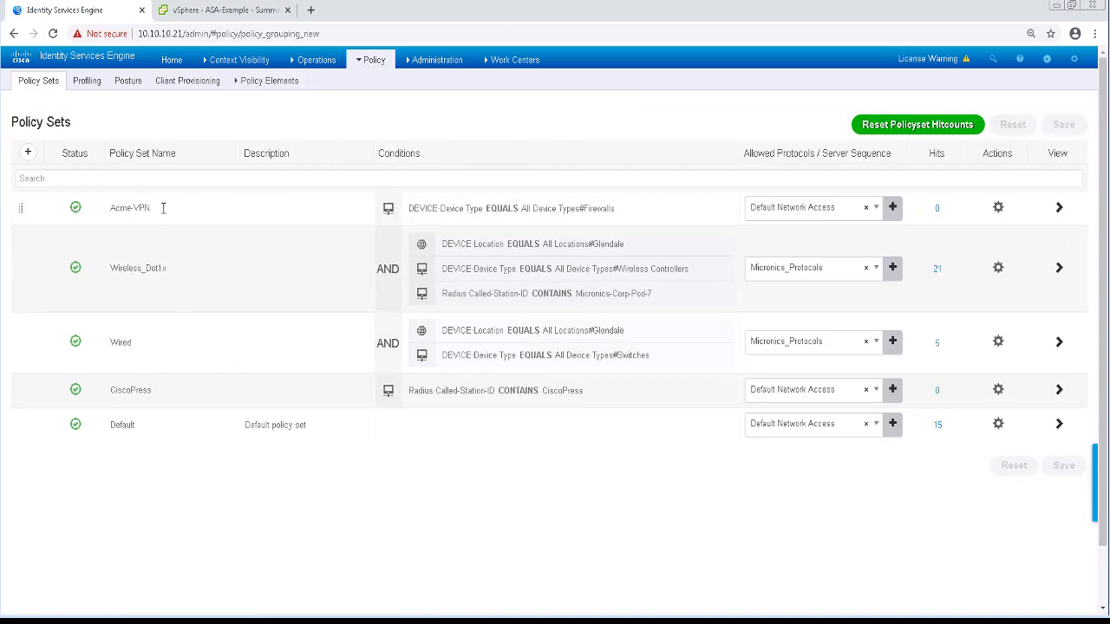
{"action": "left_click", "coordinate": [1058, 208]}
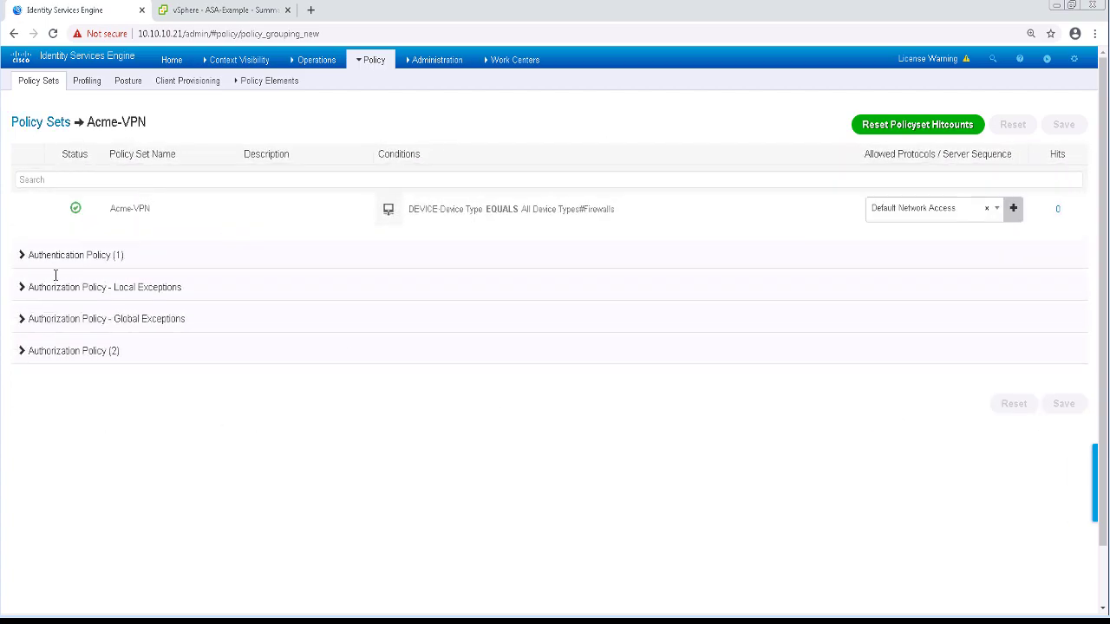
{"action": "left_click", "coordinate": [65, 352]}
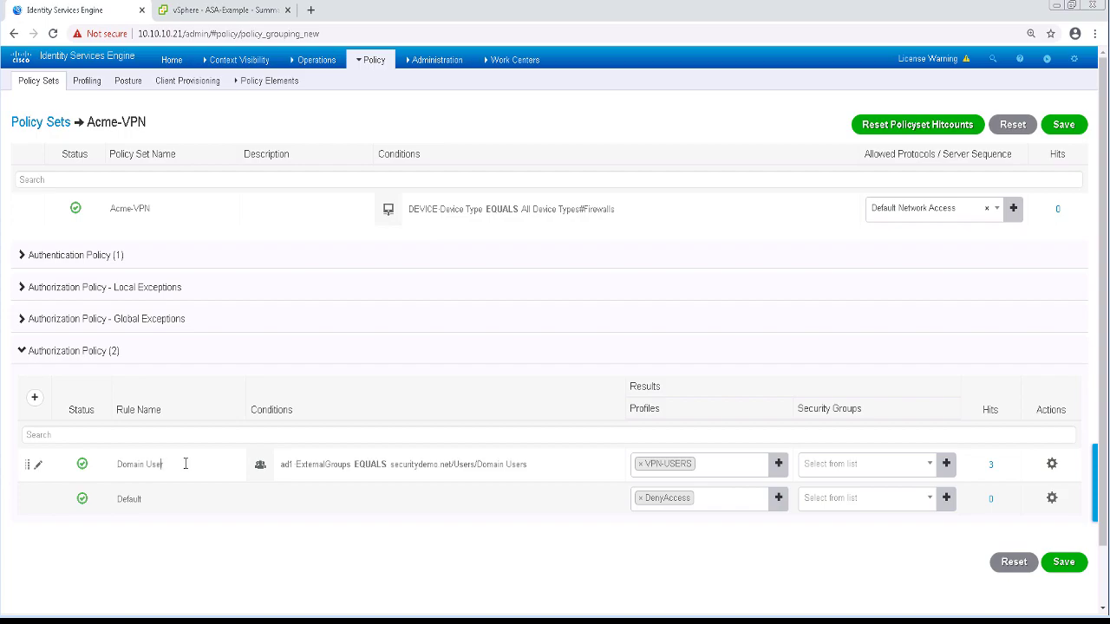
{"action": "type", "text": "Compliant"}
Add the AND condition Session PostureStatus Equals Compliant to the Compliant Domain User rule and apply it
{"action": "left_click", "coordinate": [369, 461]}
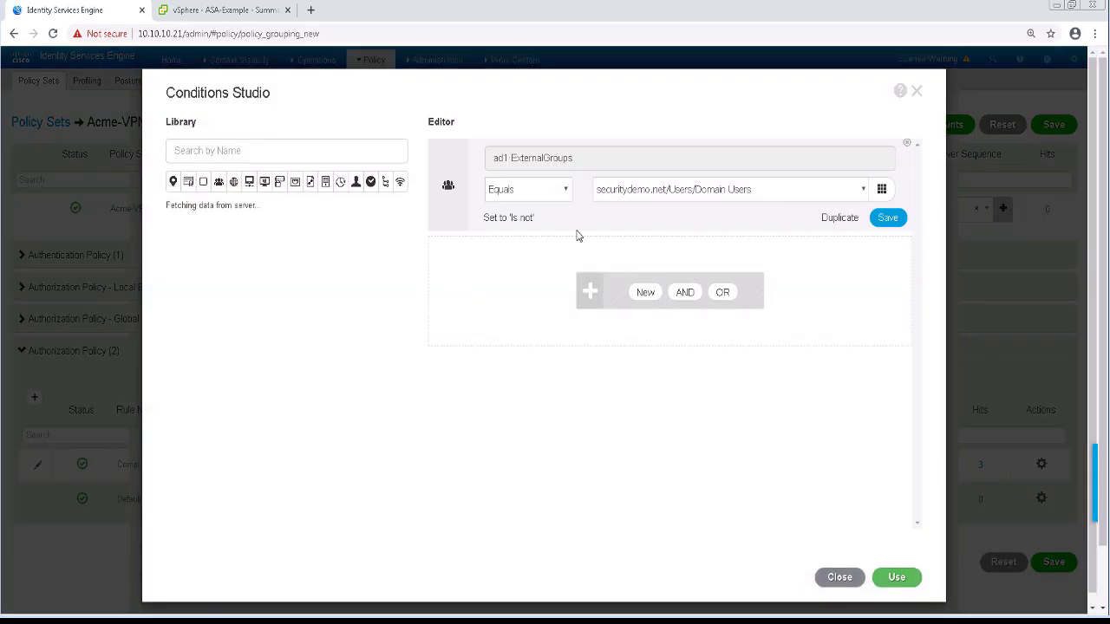
{"action": "left_click", "coordinate": [645, 292]}
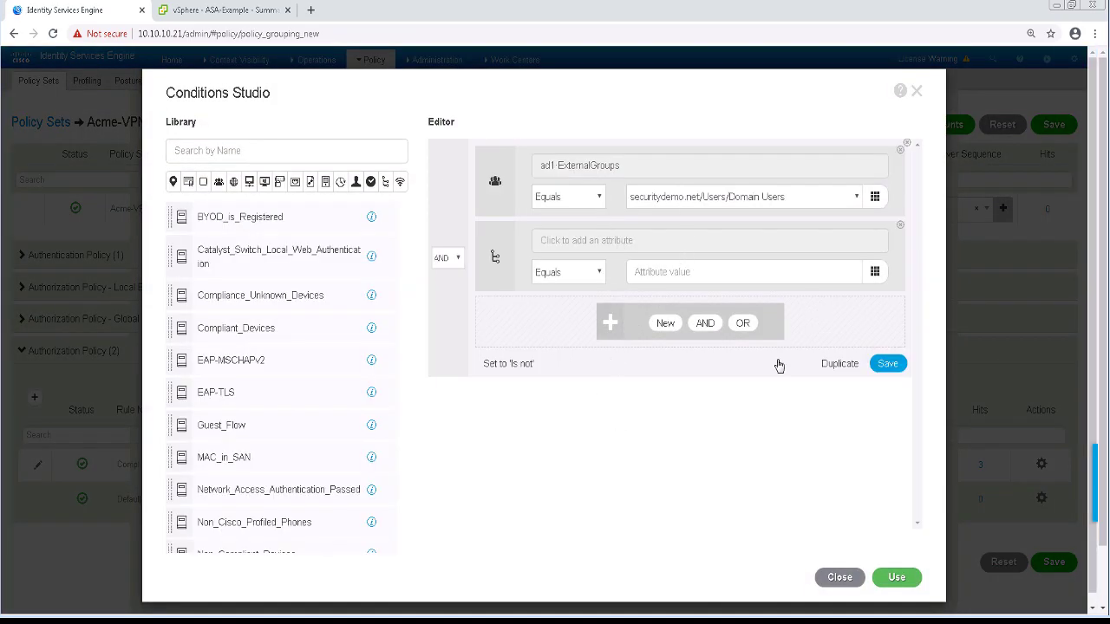
{"action": "left_click", "coordinate": [710, 240]}
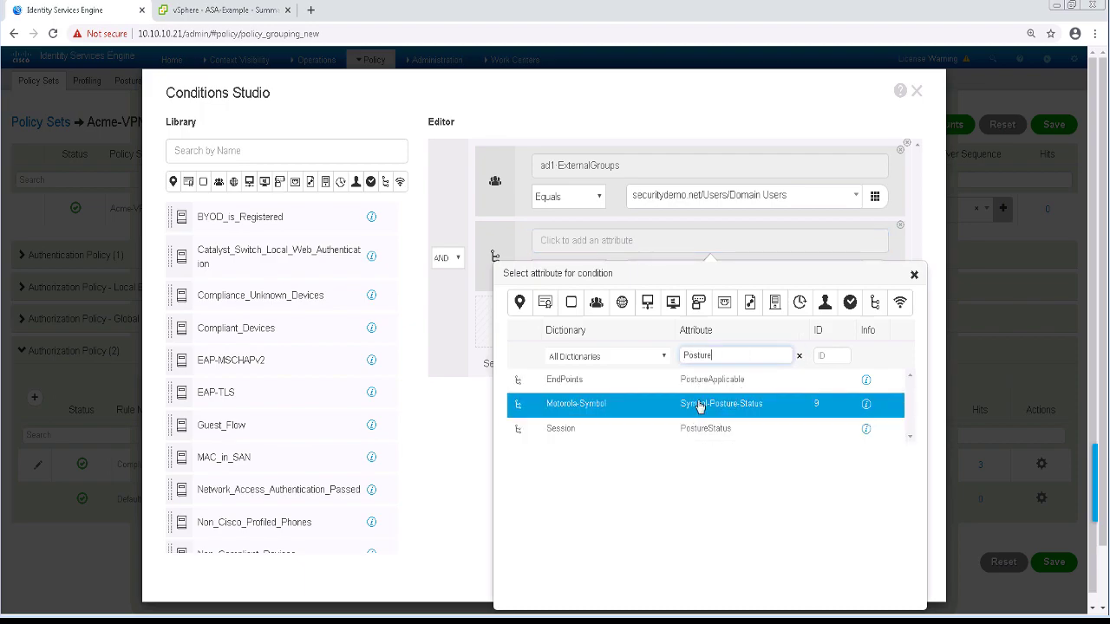
{"action": "left_click", "coordinate": [699, 429]}
{"action": "left_click", "coordinate": [707, 270]}
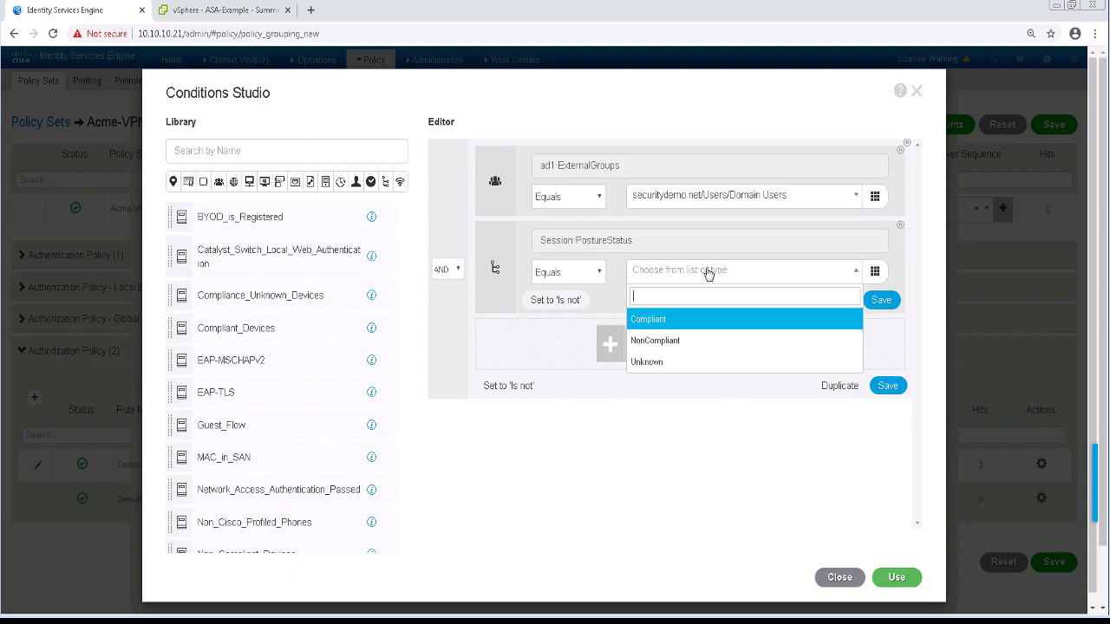
{"action": "left_click", "coordinate": [648, 317]}
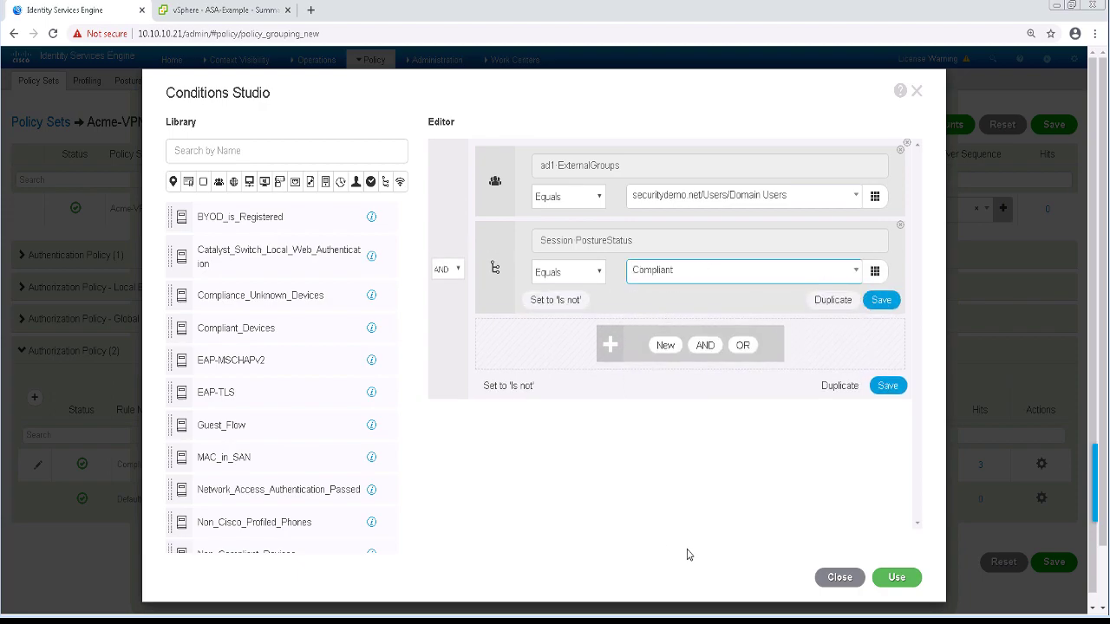
{"action": "left_click", "coordinate": [889, 578]}
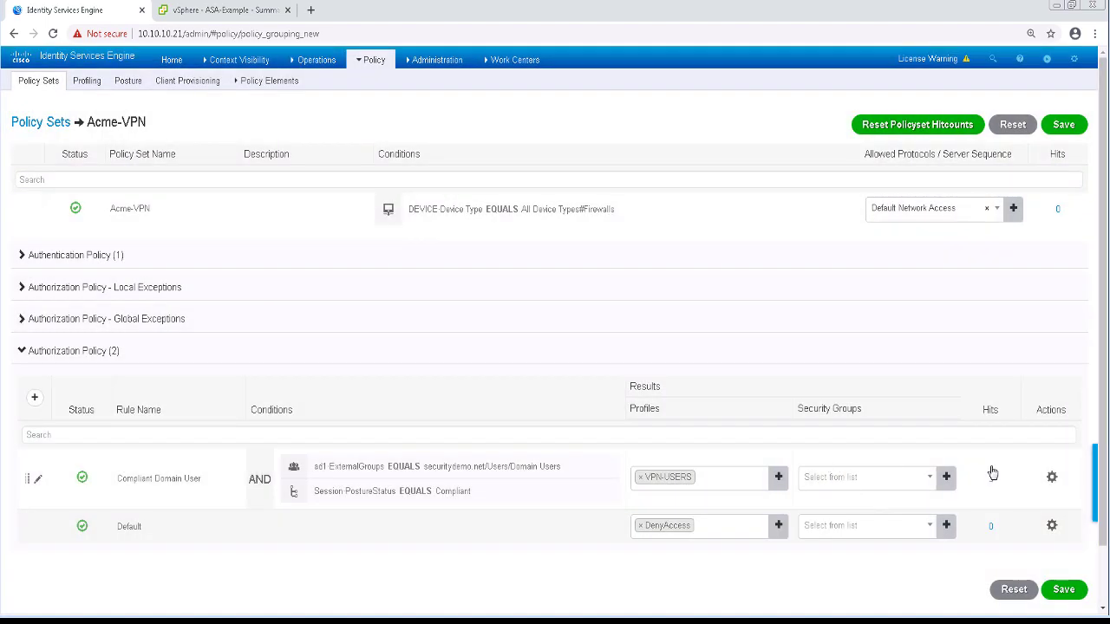
Duplicate the Compliant Domain User rule below itself and rename the copy to Non-Compliant Domain User
{"action": "left_click", "coordinate": [1052, 477]}
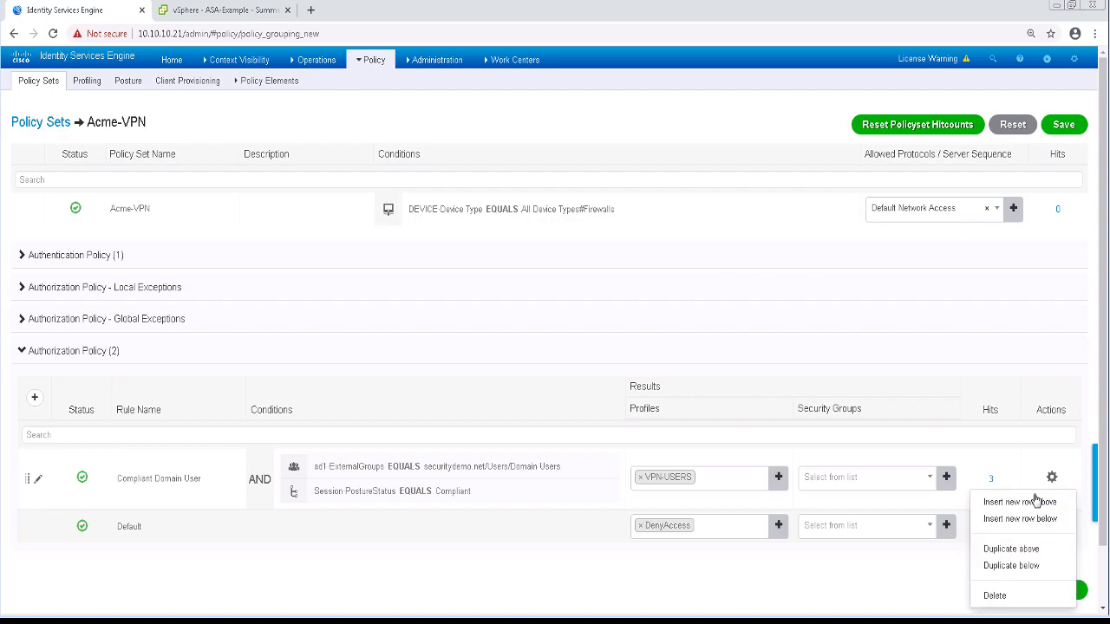
{"action": "left_click", "coordinate": [1005, 568]}
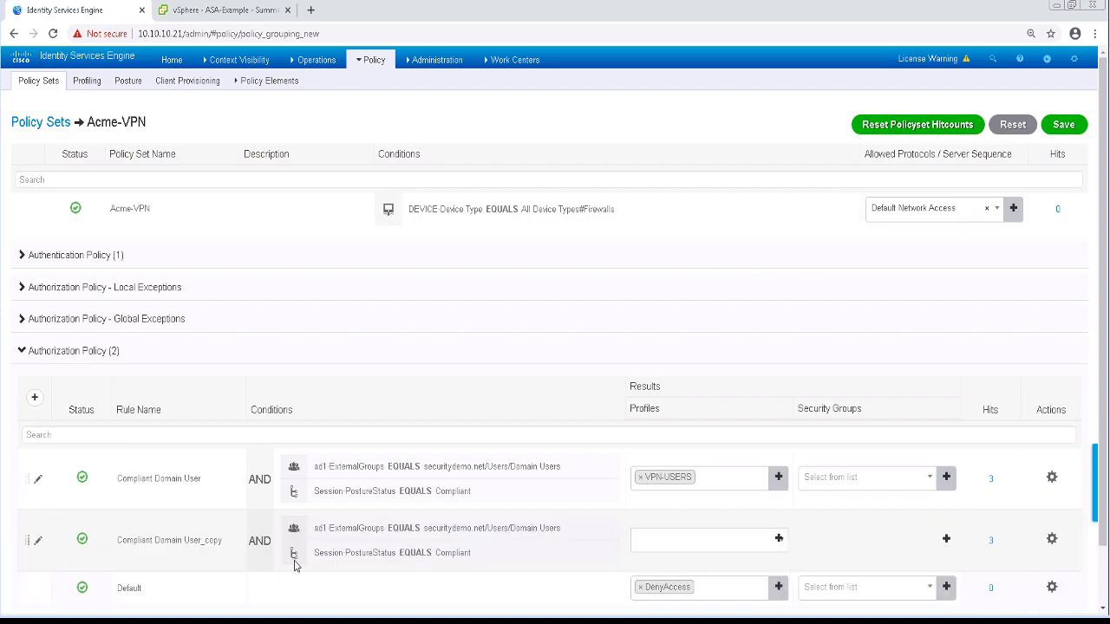
{"action": "left_click", "coordinate": [117, 539]}
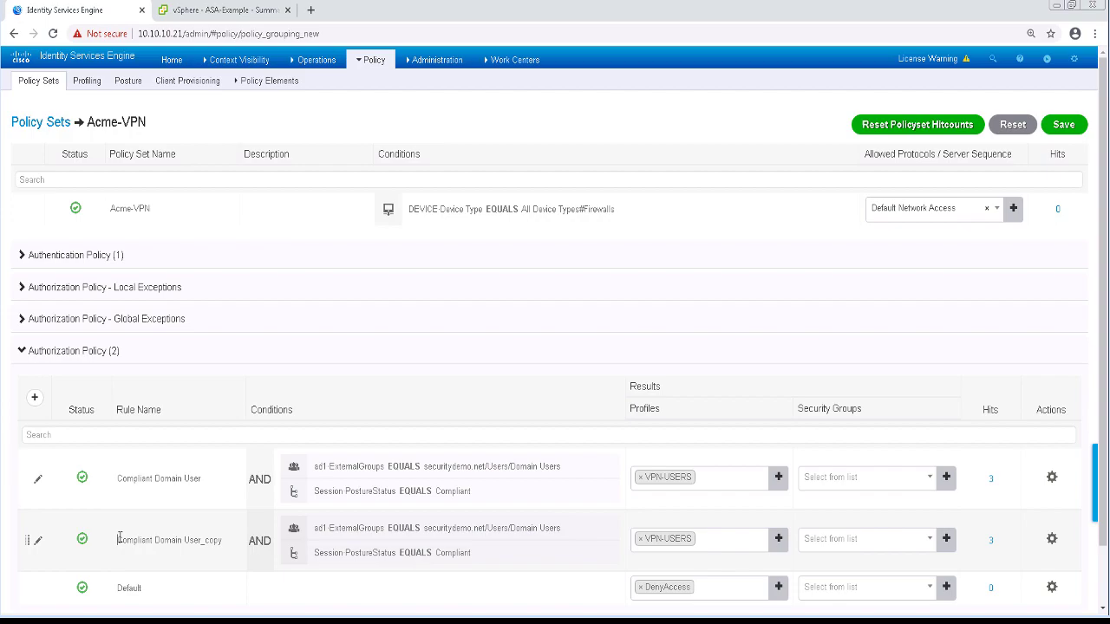
{"action": "type", "text": "Non-"}
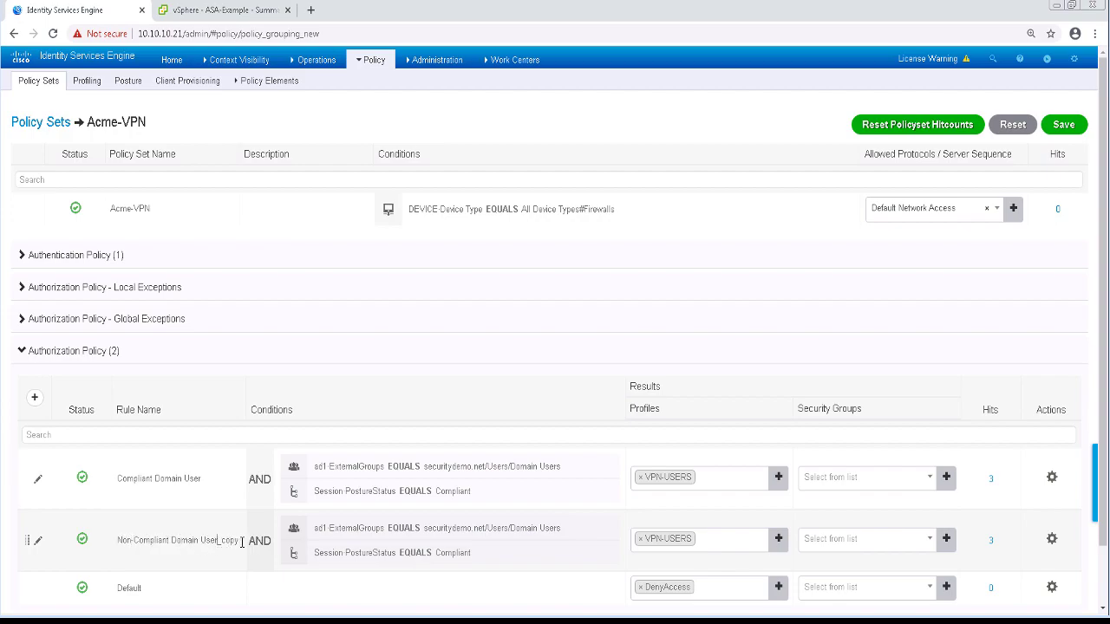
{"action": "key", "text": "shift+End"}
{"action": "key", "text": "BackSpace"}
Set the PostureStatus value in the Non-Compliant Domain User rule's condition to NonCompliant and apply it
{"action": "left_click", "coordinate": [459, 540]}
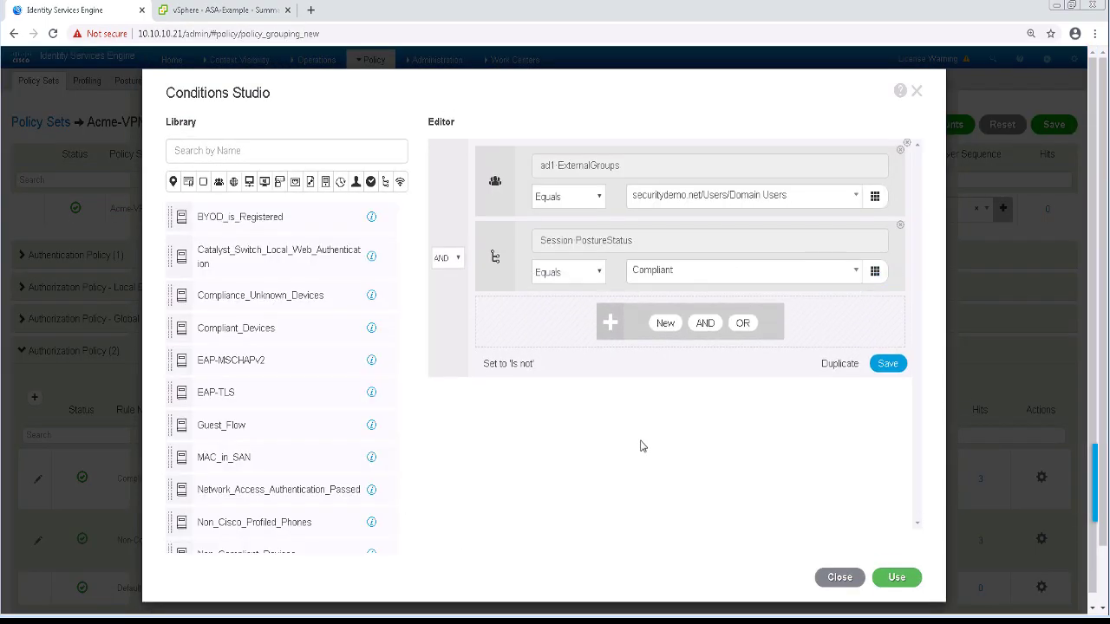
{"action": "left_click", "coordinate": [676, 272]}
{"action": "left_click", "coordinate": [665, 343]}
{"action": "left_click", "coordinate": [896, 578]}
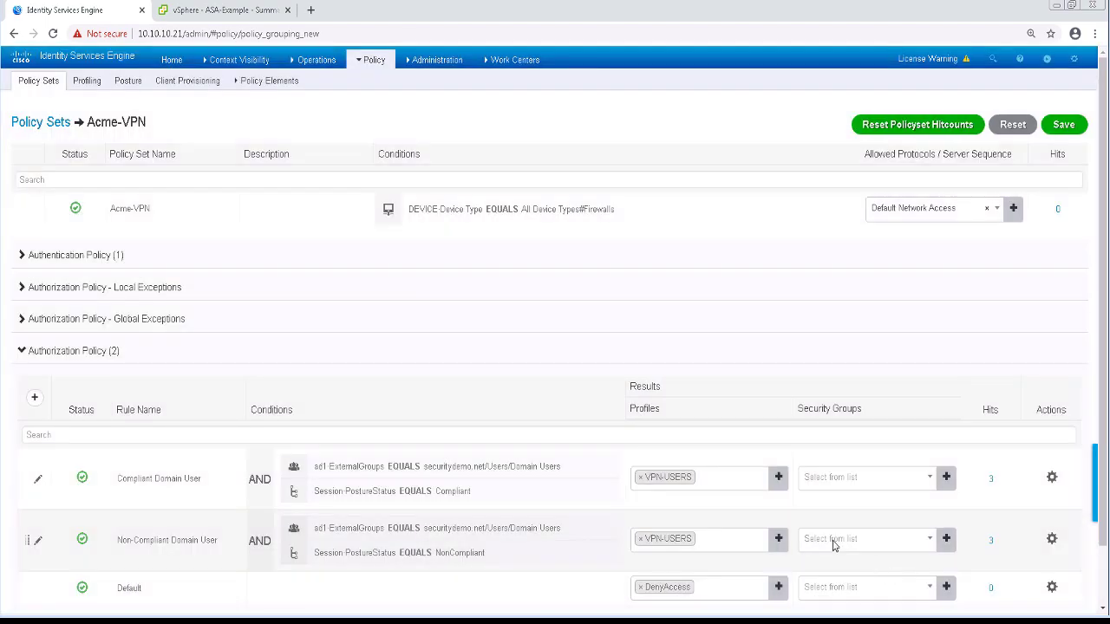
Replace the VPN-USERS profile on the Non-Compliant Domain User rule with VPN-NONCOMPLIANT
{"action": "left_click", "coordinate": [642, 541]}
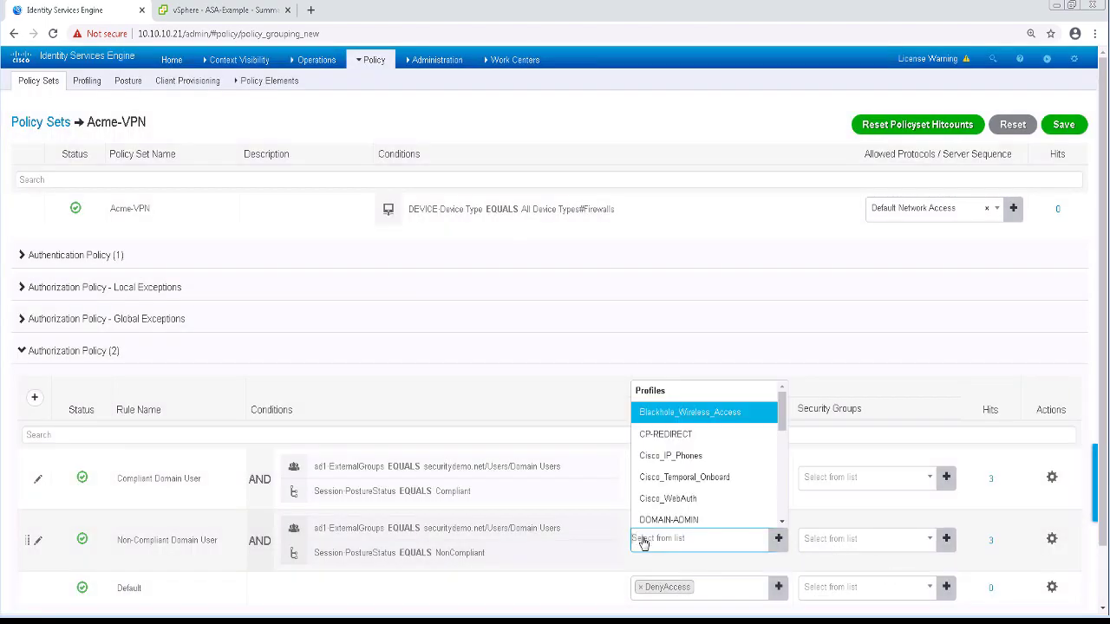
{"action": "scroll", "coordinate": [720, 469], "scroll_direction": "down", "scroll_amount": 1}
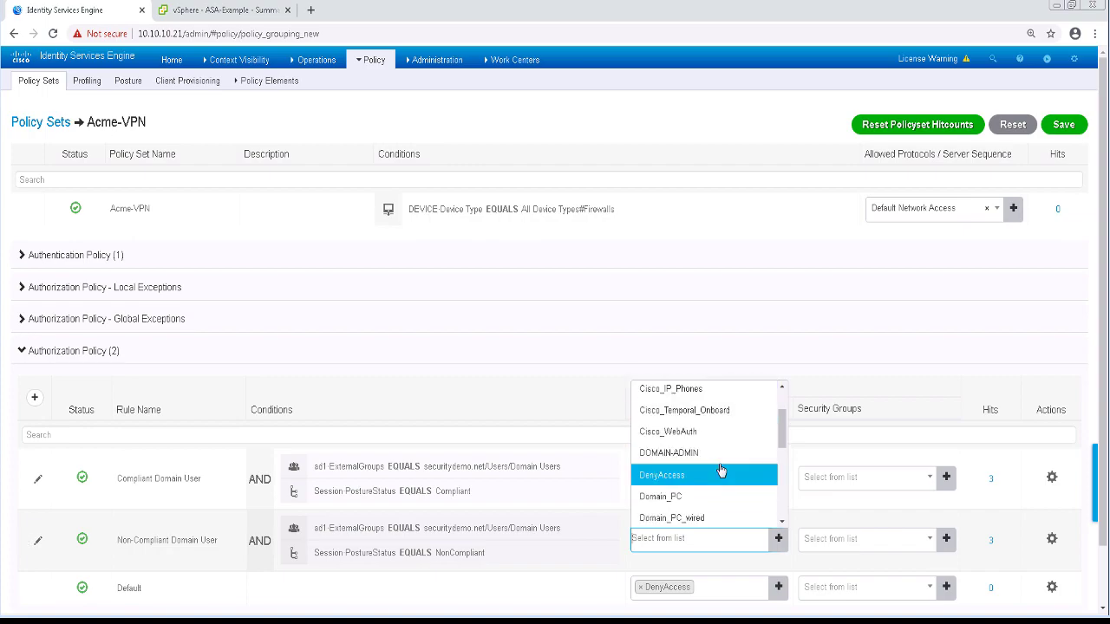
{"action": "scroll", "coordinate": [719, 469], "scroll_direction": "down", "scroll_amount": 2}
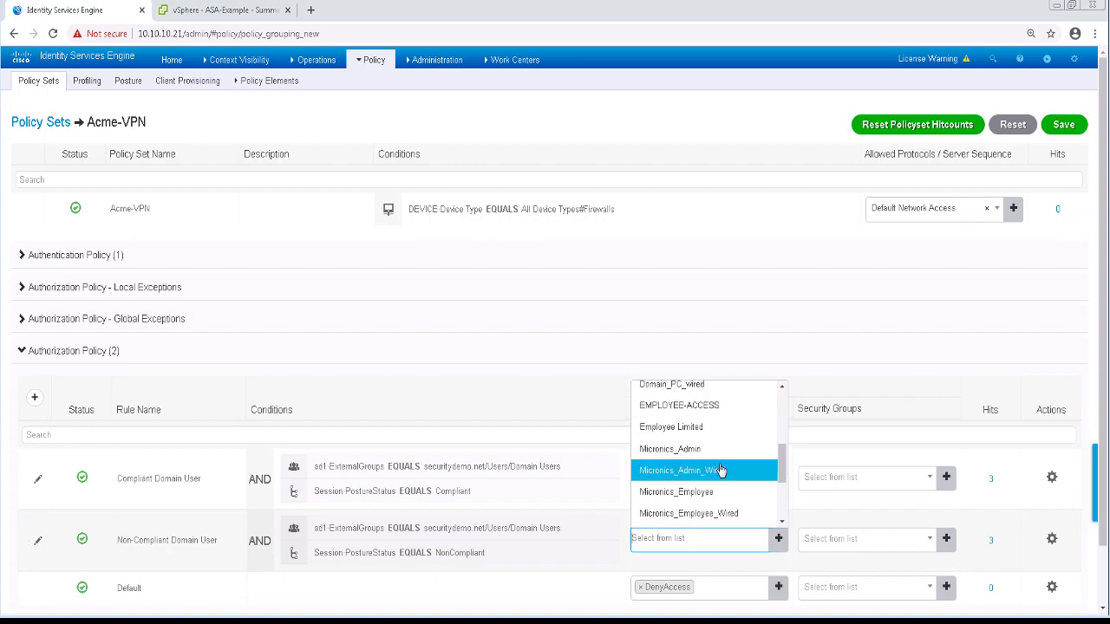
{"action": "scroll", "coordinate": [720, 469], "scroll_direction": "down", "scroll_amount": 2}
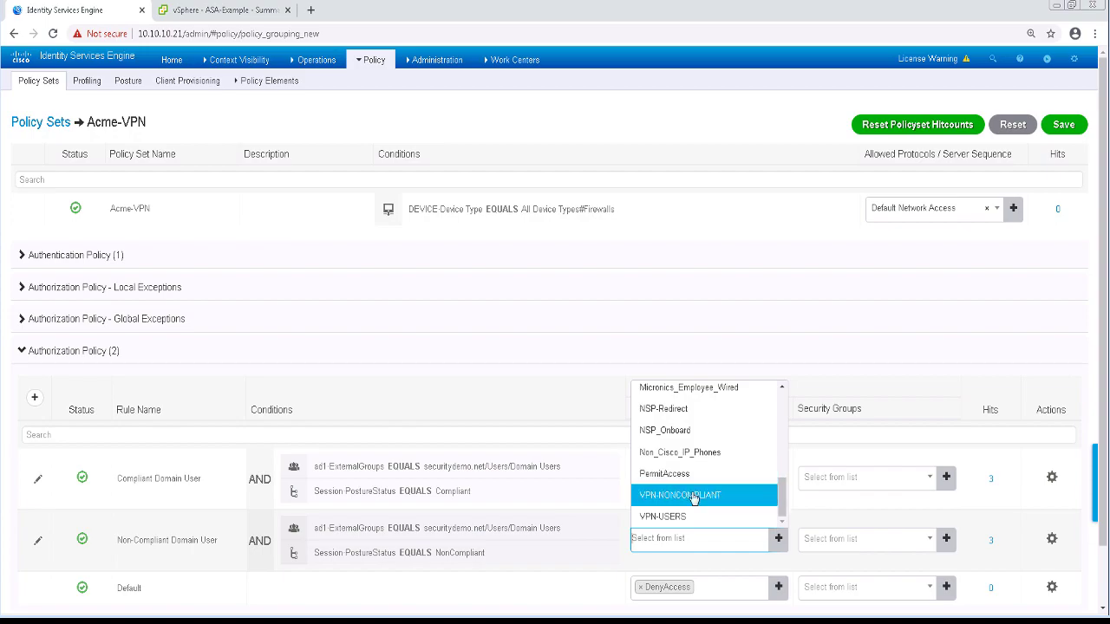
{"action": "left_click", "coordinate": [681, 495]}
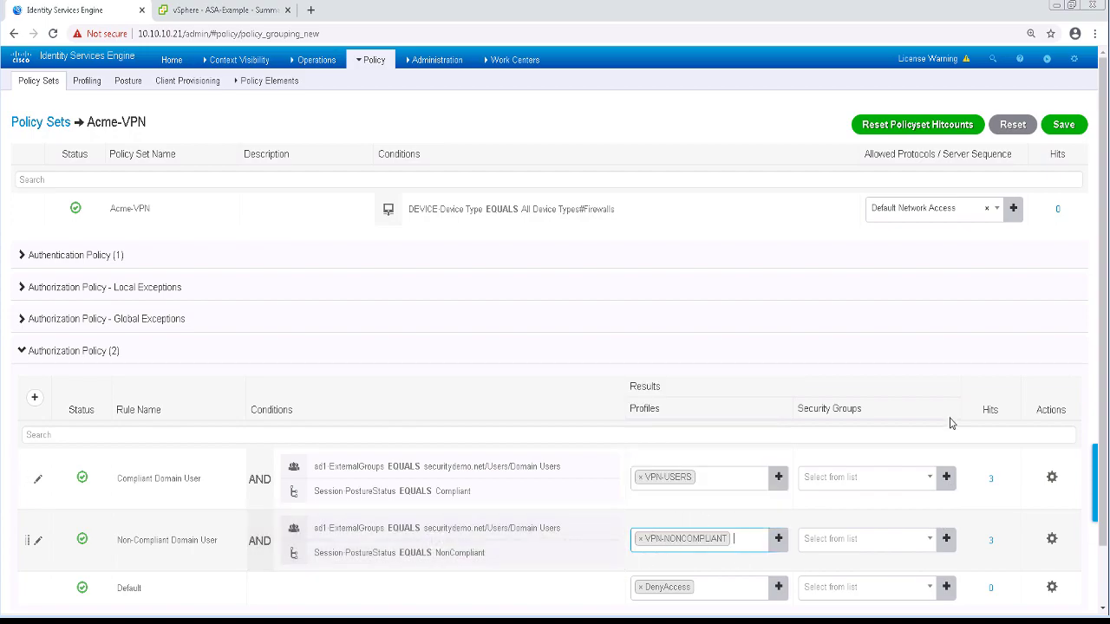
Insert a new authorization rule below Non-Compliant Domain User and name it Compliant Status Unknown
{"action": "scroll", "coordinate": [949, 423], "scroll_direction": "down", "scroll_amount": 2}
{"action": "left_click", "coordinate": [1052, 473]}
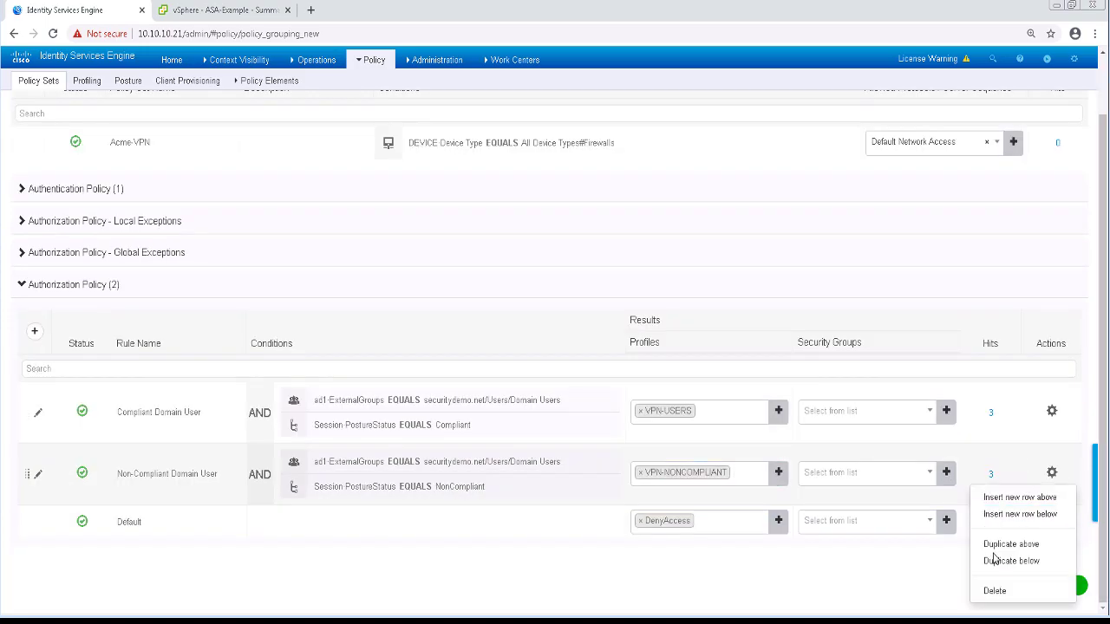
{"action": "left_click", "coordinate": [999, 514]}
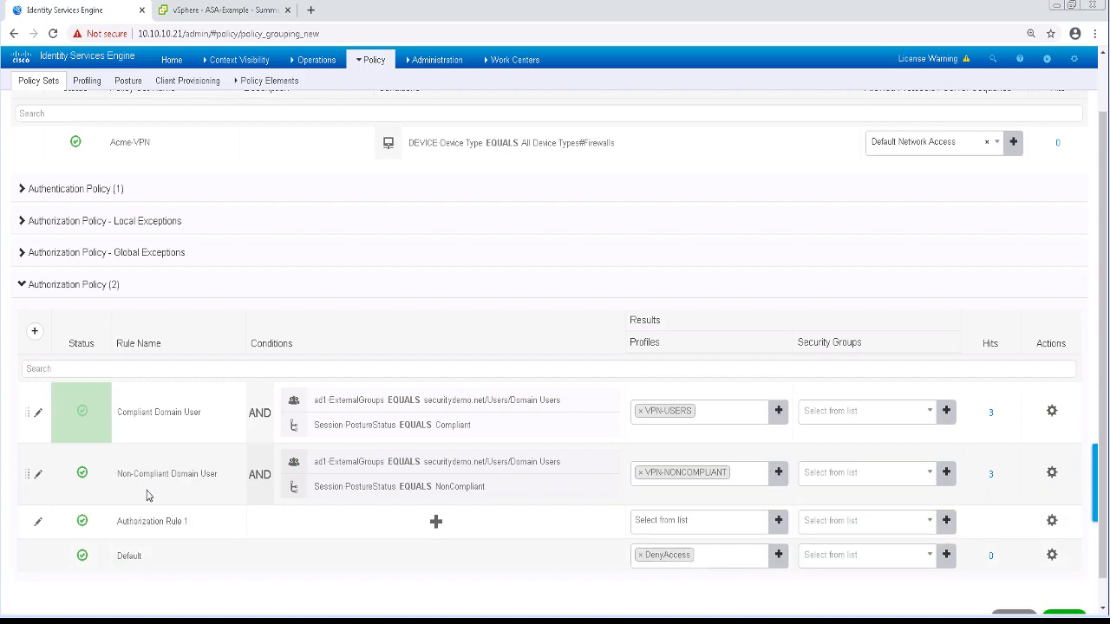
{"action": "left_click", "coordinate": [160, 521]}
{"action": "type", "text": "Compliant Status Unknown"}
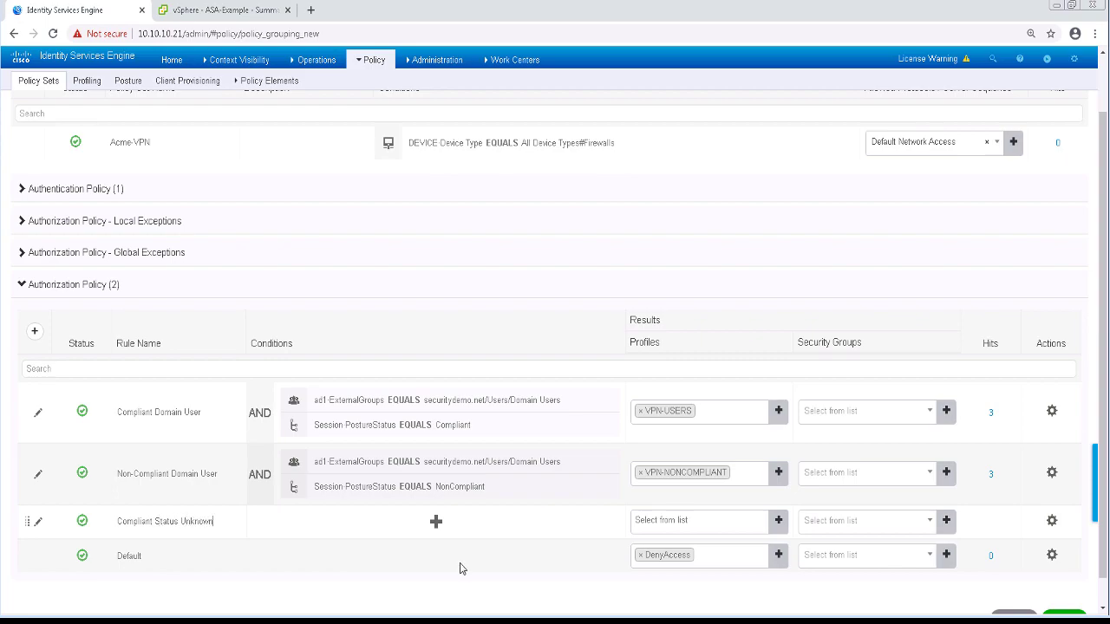
Add the condition Session PostureStatus Equals Unknown to the Compliant Status Unknown rule and apply it
{"action": "left_click", "coordinate": [430, 522]}
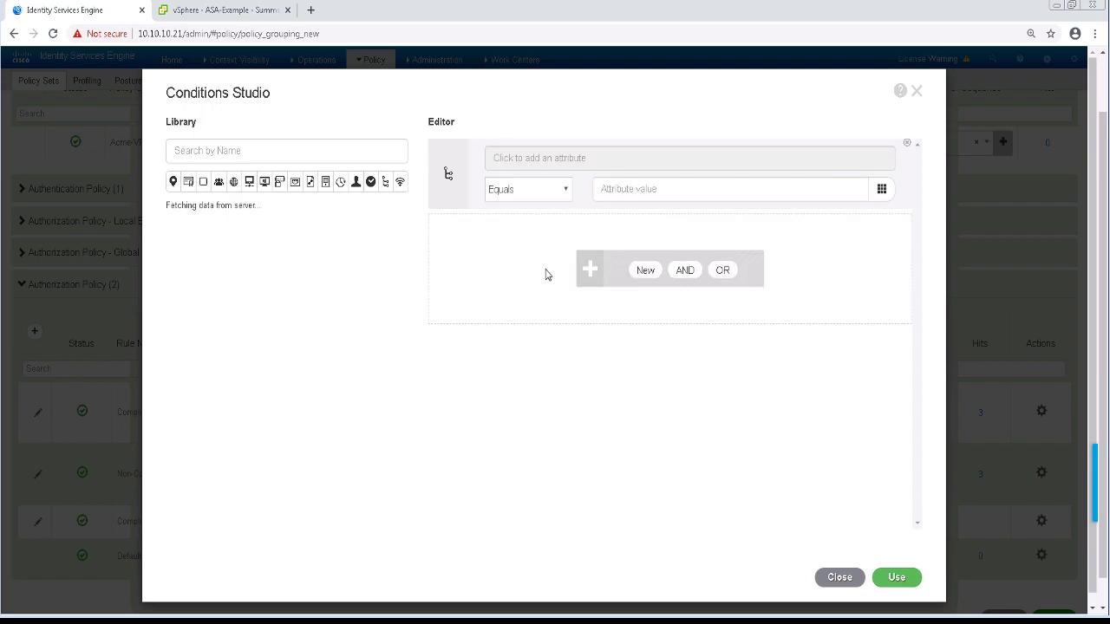
{"action": "left_click", "coordinate": [629, 158]}
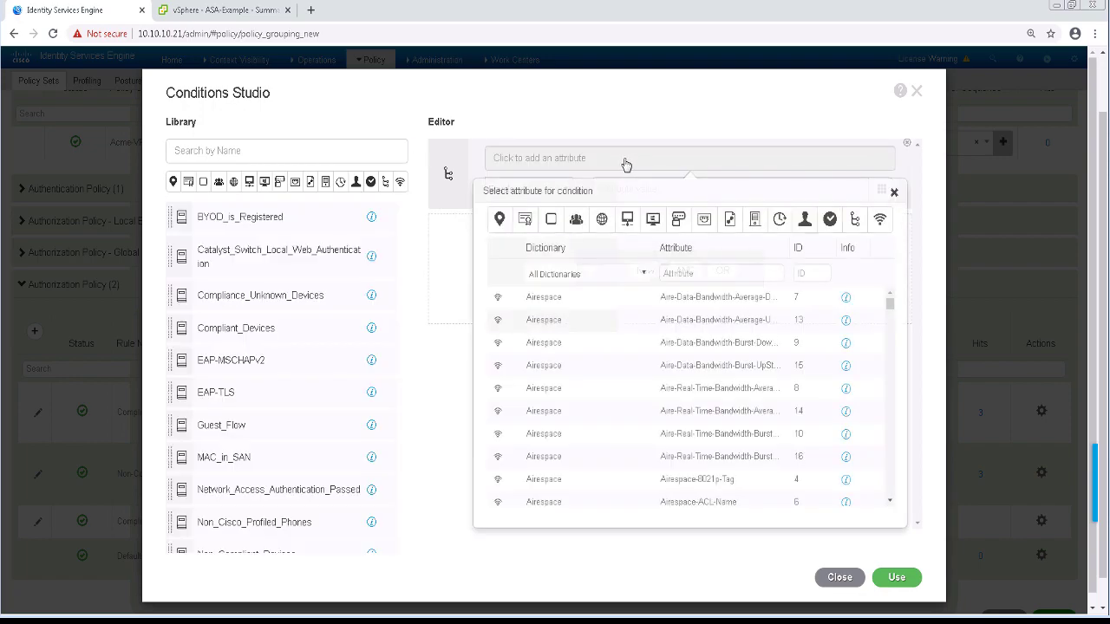
{"action": "left_click", "coordinate": [707, 273]}
{"action": "type", "text": "pc"}
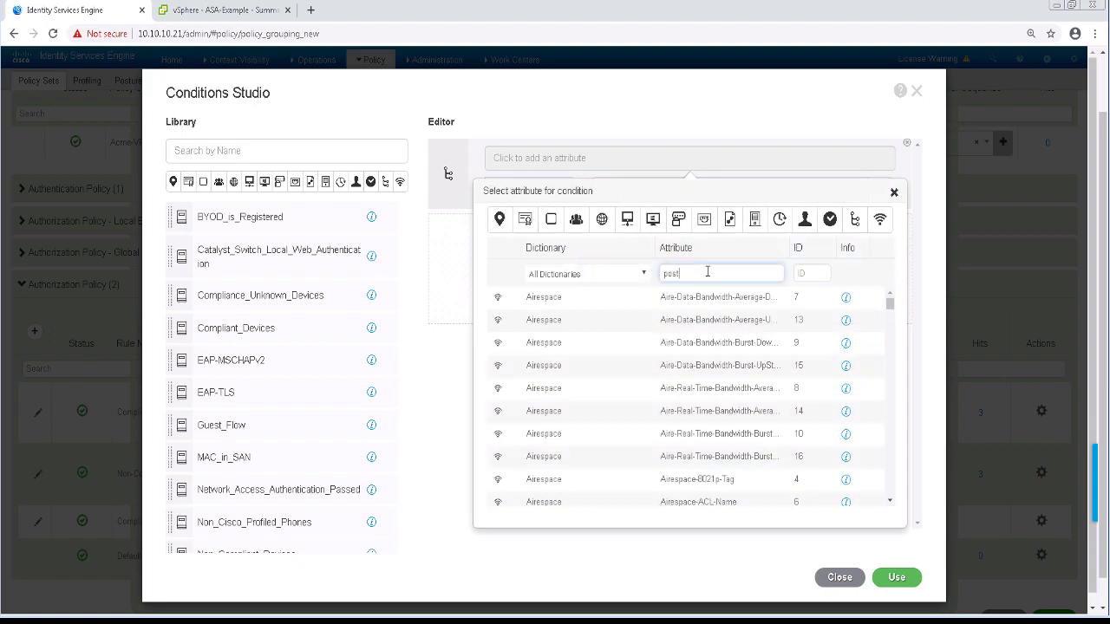
{"action": "left_click", "coordinate": [694, 366]}
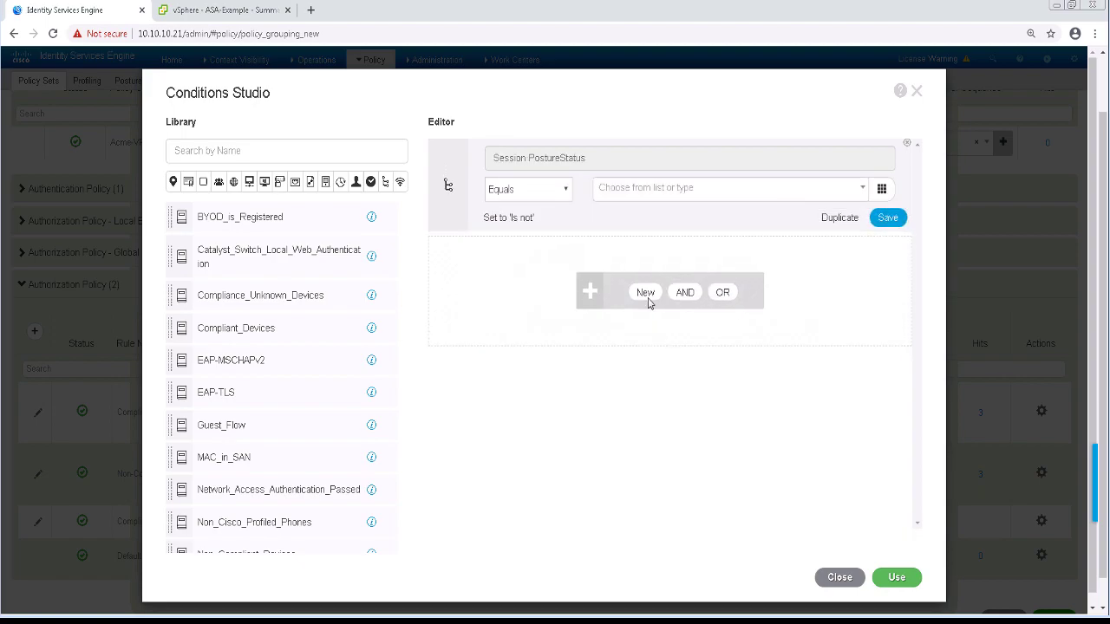
{"action": "left_click", "coordinate": [651, 194]}
{"action": "left_click", "coordinate": [620, 279]}
{"action": "left_click", "coordinate": [897, 578]}
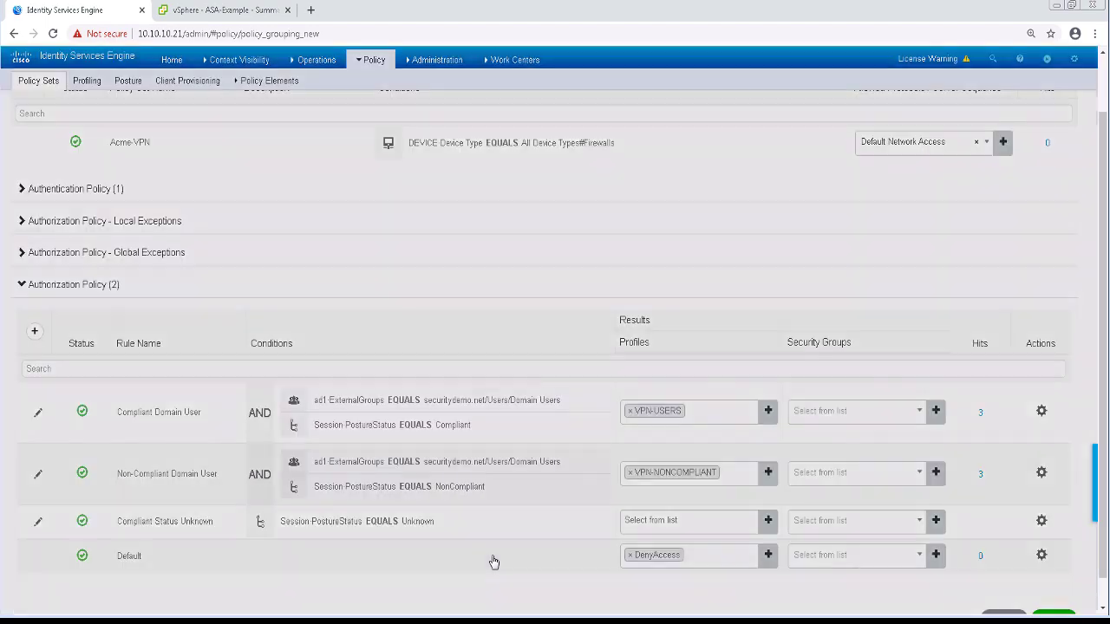
Assign the CP-REDIRECT profile to the Compliant Status Unknown rule
{"action": "left_click", "coordinate": [659, 522]}
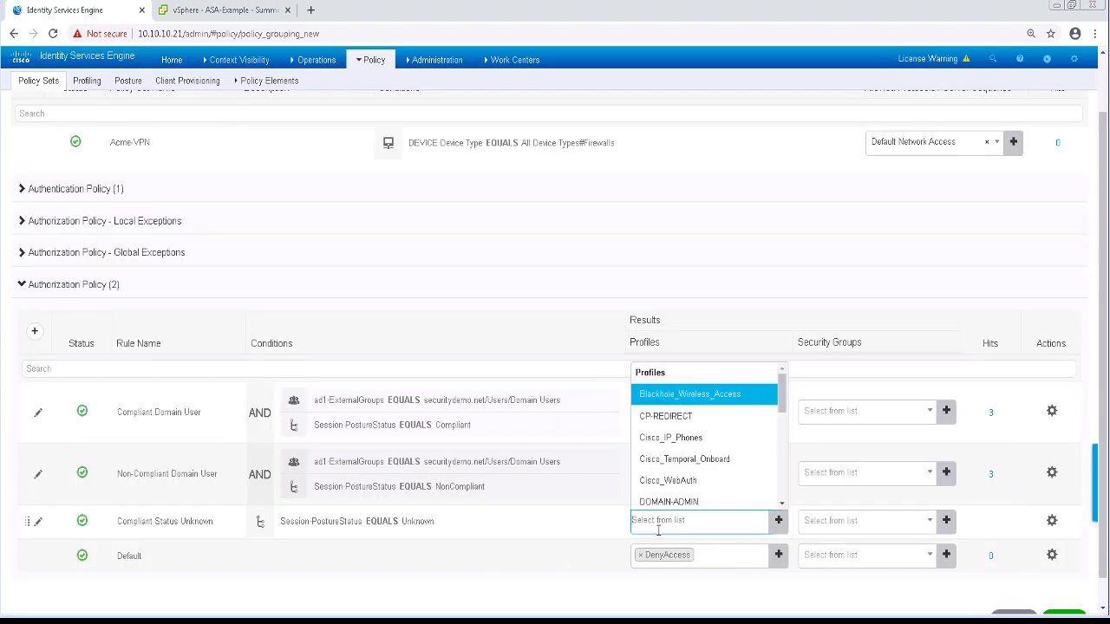
{"action": "left_click", "coordinate": [672, 417]}
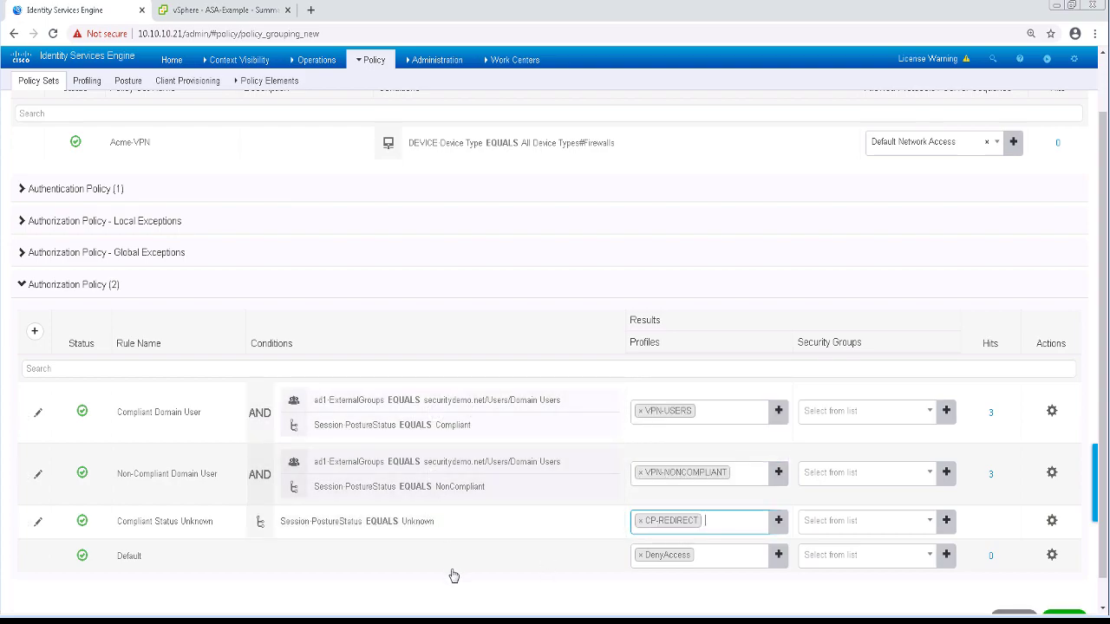
Save the Acme-VPN policy set, close the save report and return to the home dashboard
{"action": "scroll", "coordinate": [458, 551], "scroll_direction": "down", "scroll_amount": 1}
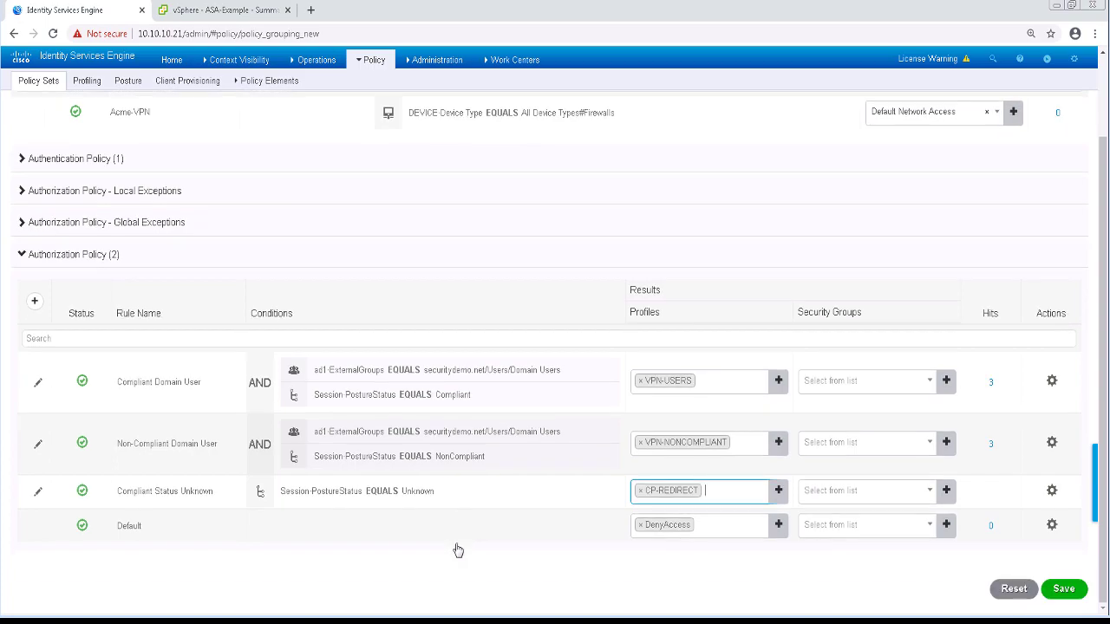
{"action": "left_click", "coordinate": [1063, 590]}
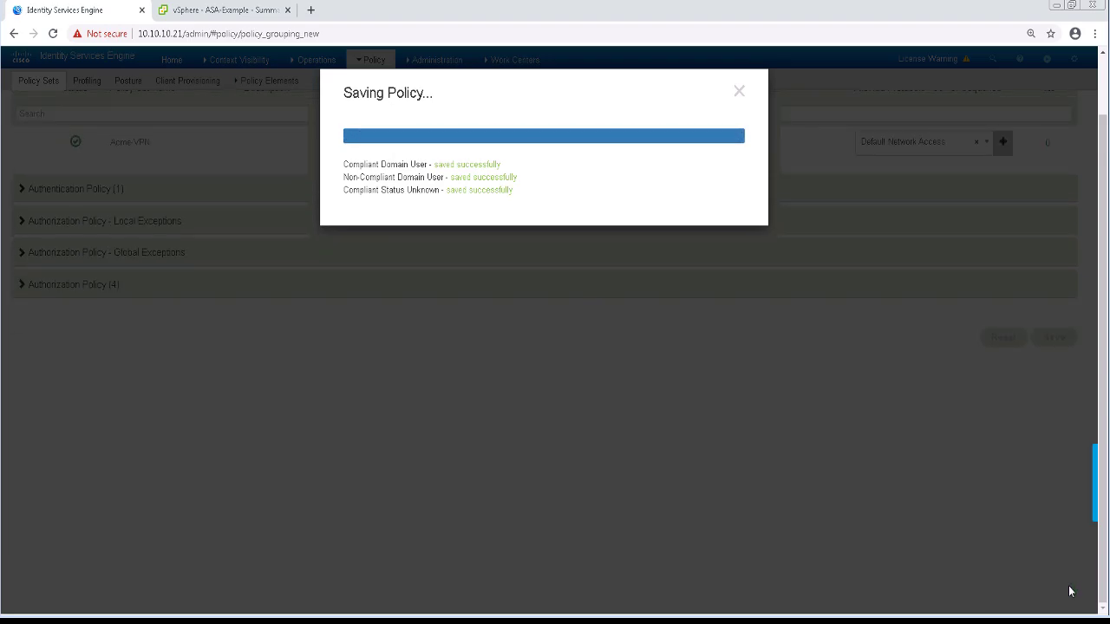
{"action": "left_click", "coordinate": [742, 95]}
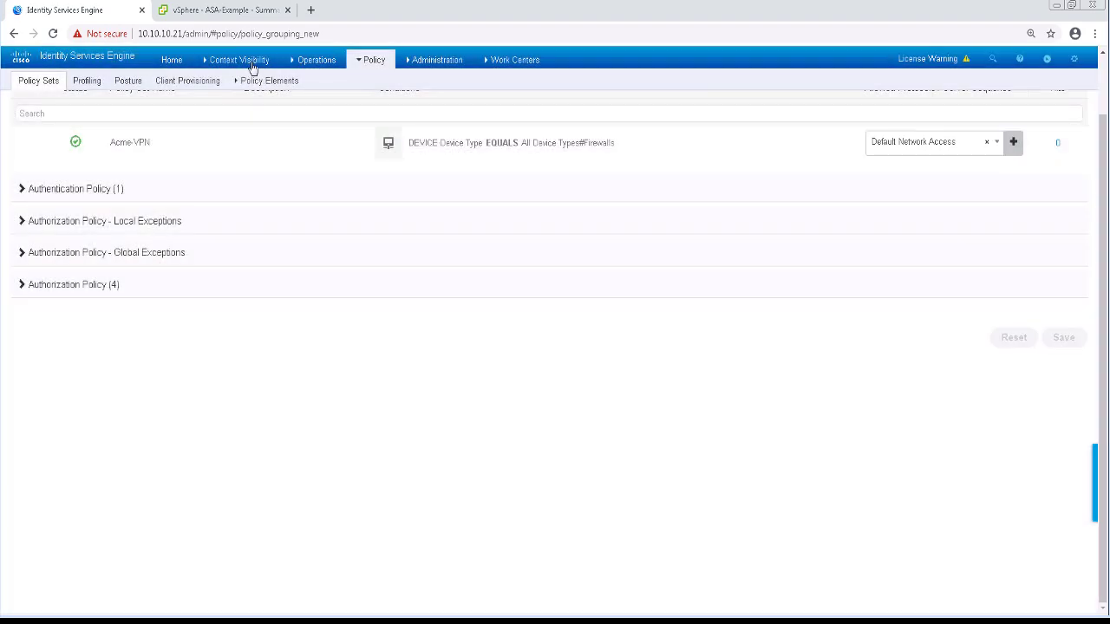
{"action": "left_click", "coordinate": [170, 60]}
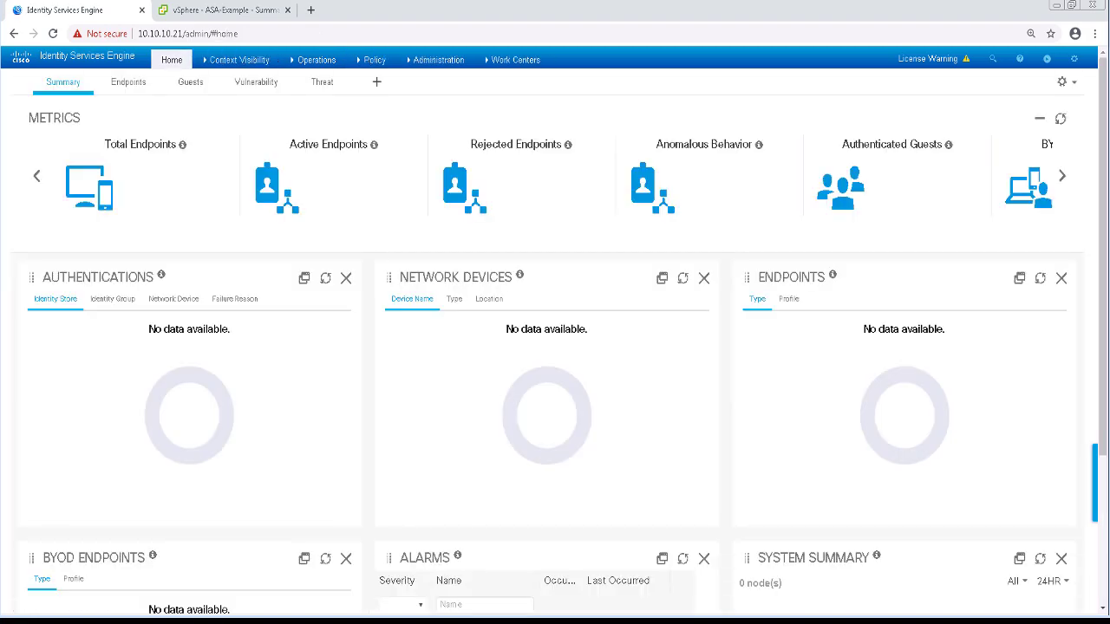